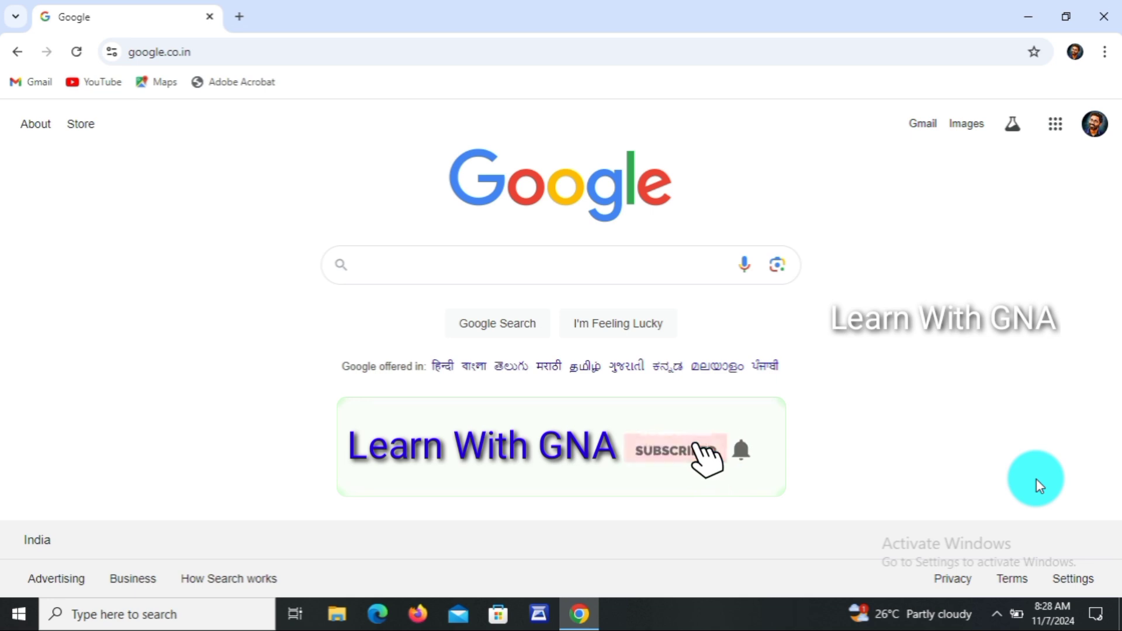
# Search the web for TNEGA from the Chrome address bar
pyautogui.click(248, 51)
pyautogui.write('TNEGA')
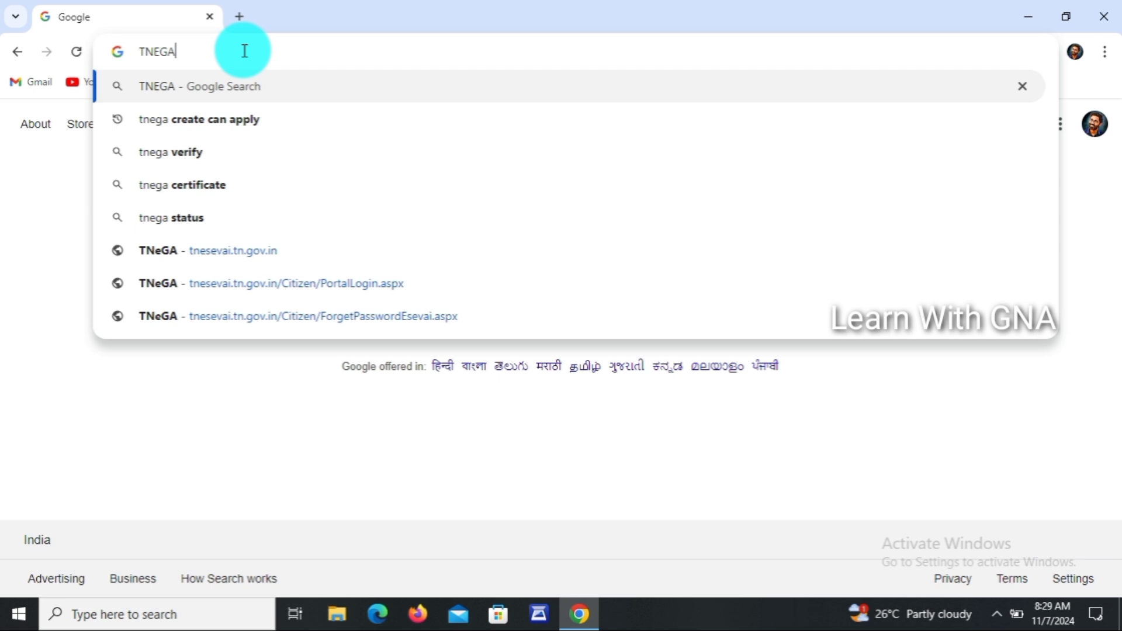
pyautogui.press('Return')
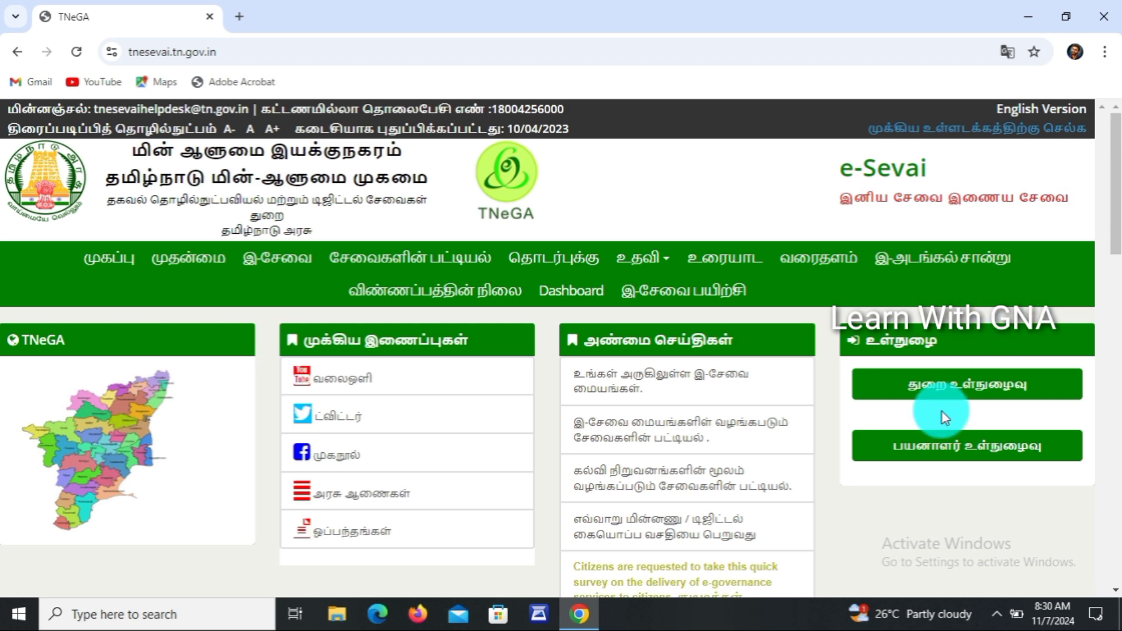
# Open the citizen login page, enter the captcha code and sign in
pyautogui.click(933, 453)
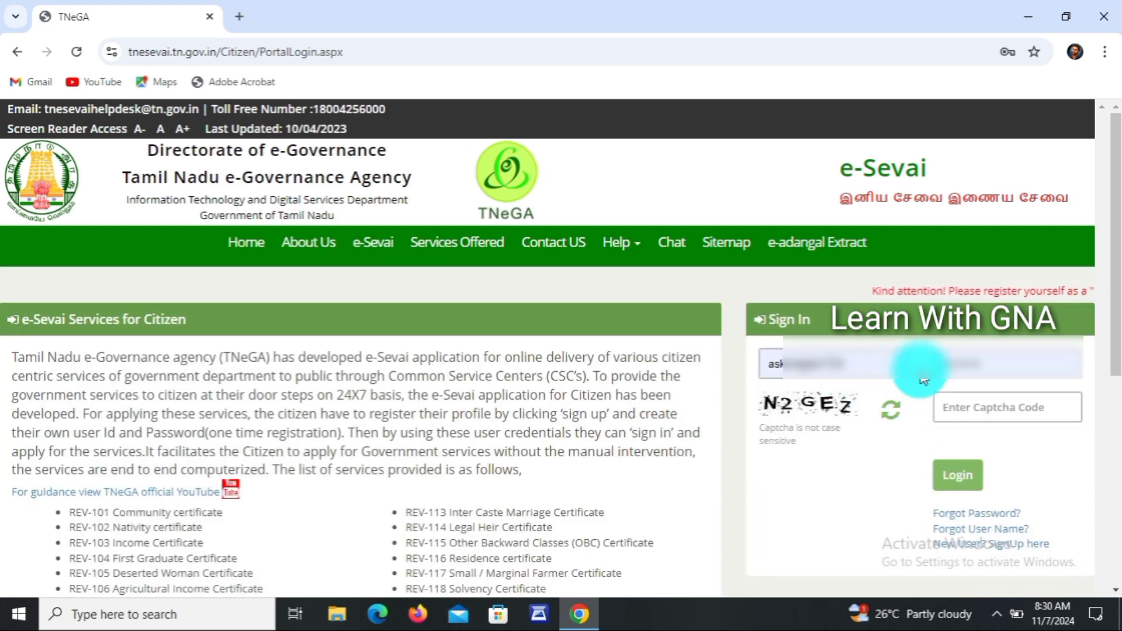
pyautogui.click(962, 412)
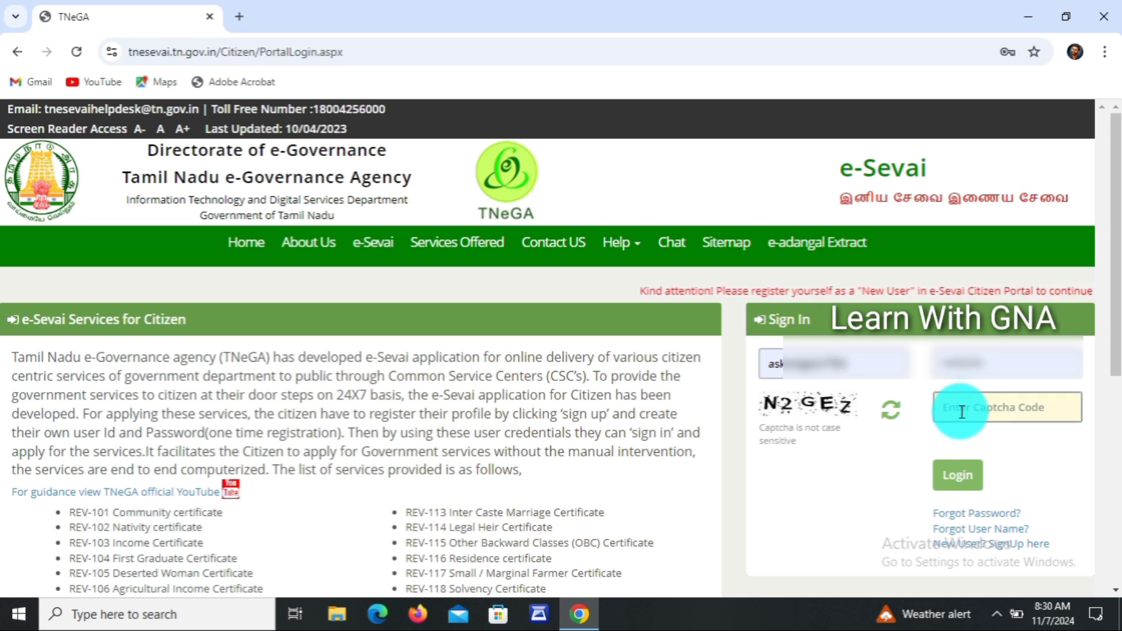
pyautogui.write('N')
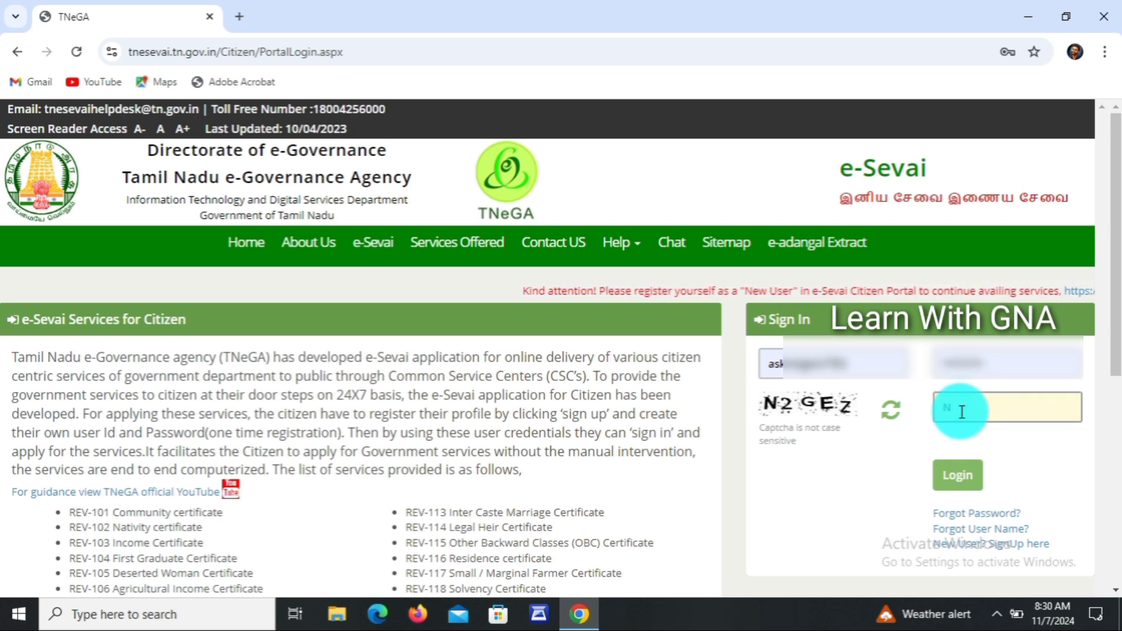
pyautogui.write('2')
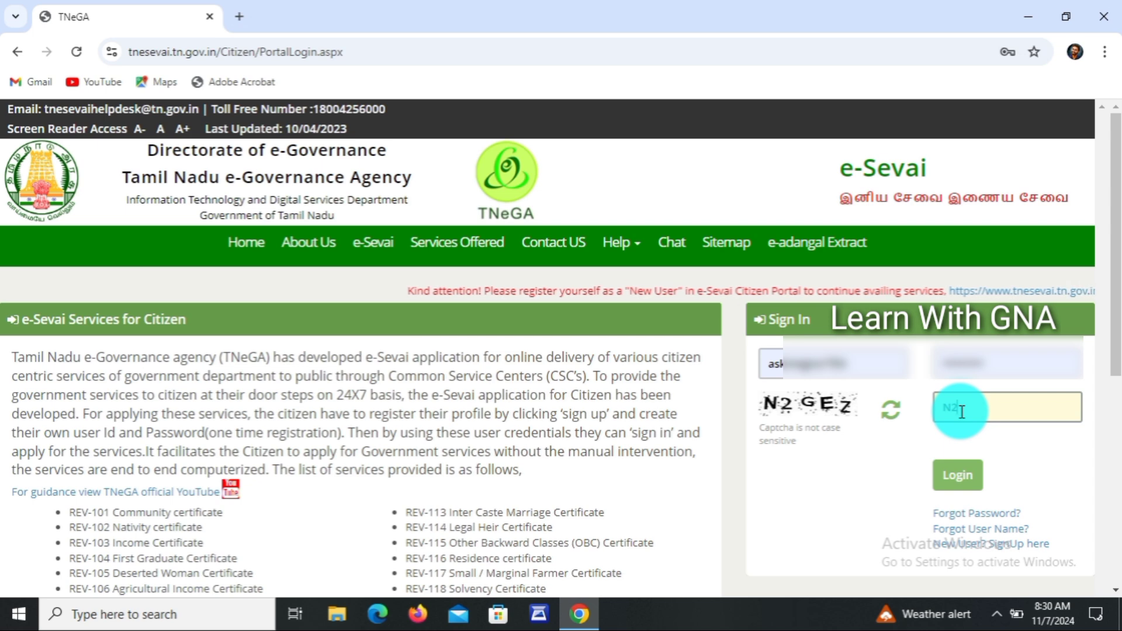
pyautogui.write('GE')
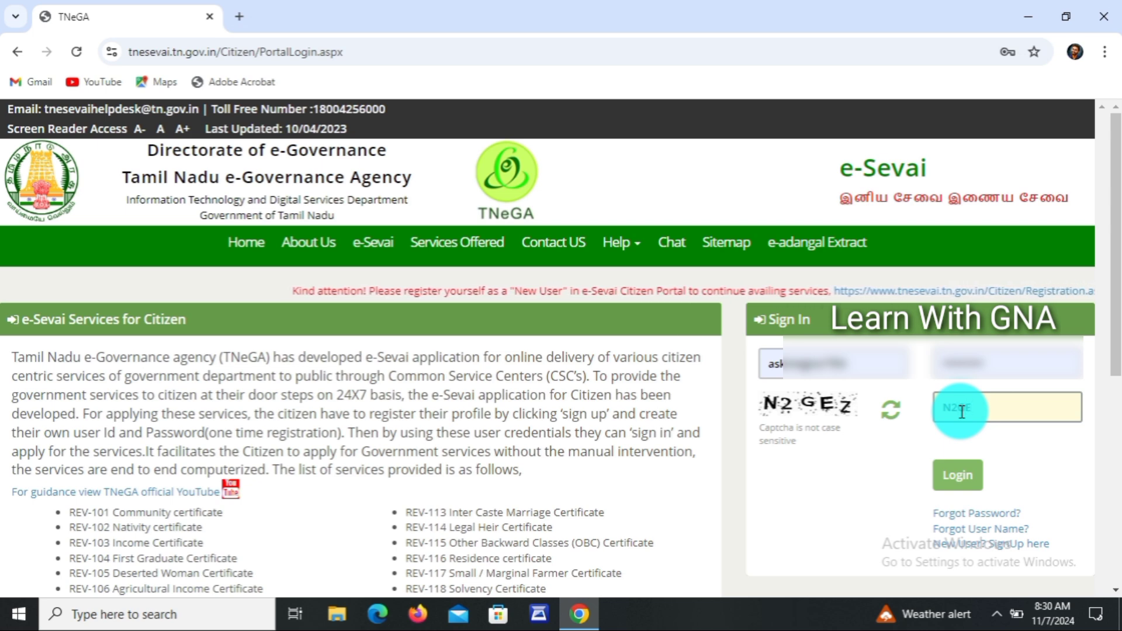
pyautogui.write('Z')
pyautogui.click(957, 476)
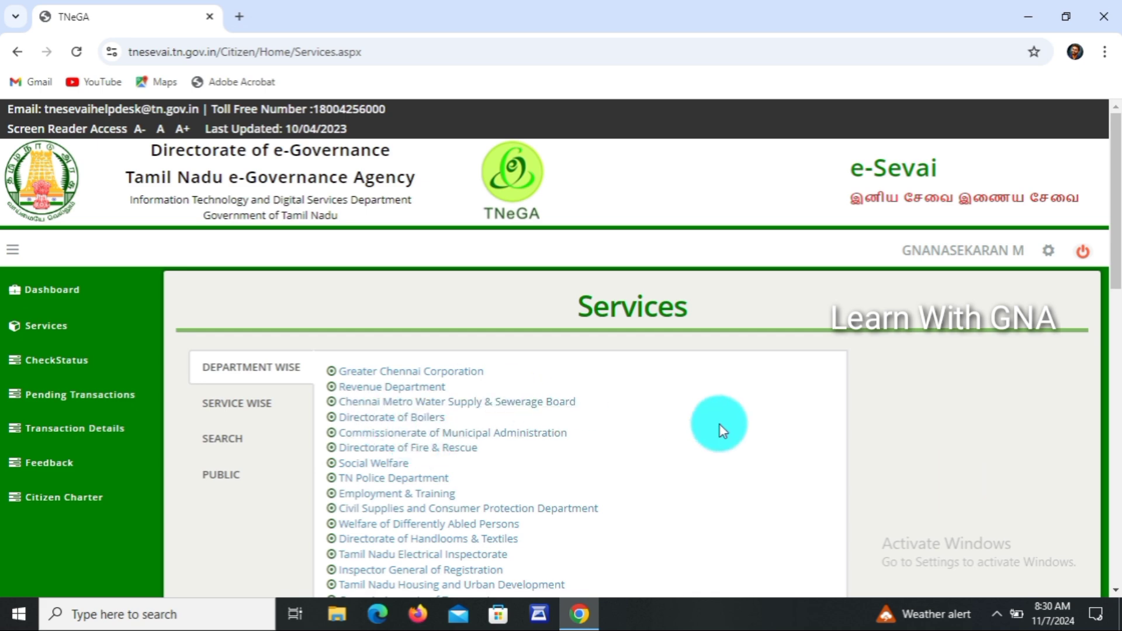
# Browse department-wise services and open REV-103 Income Certificate under Revenue Department
pyautogui.click(269, 404)
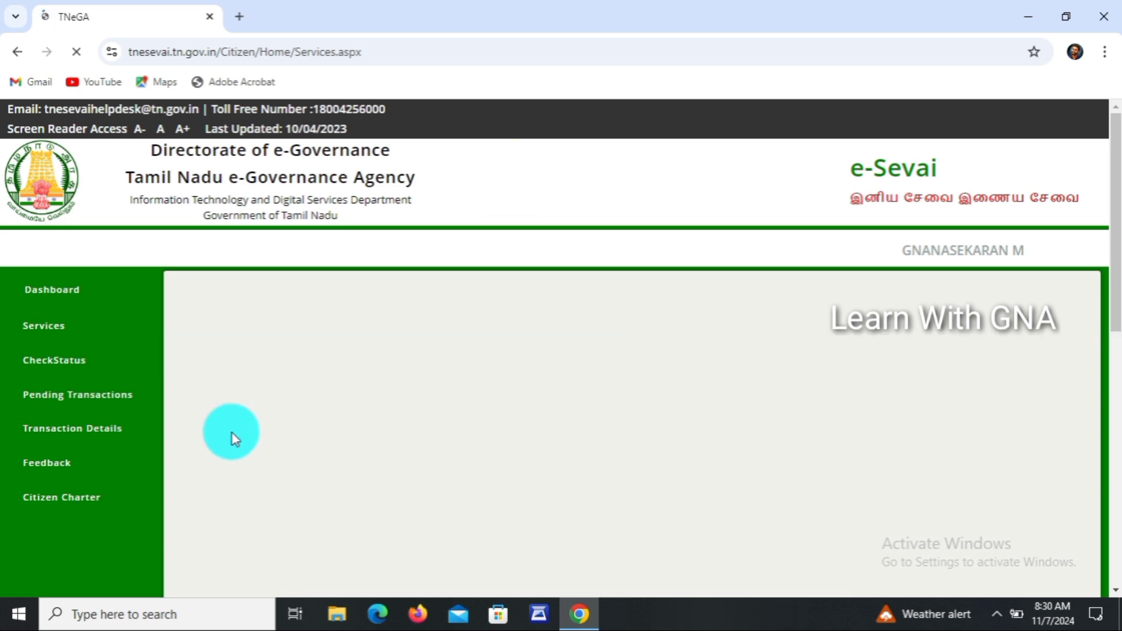
pyautogui.click(232, 435)
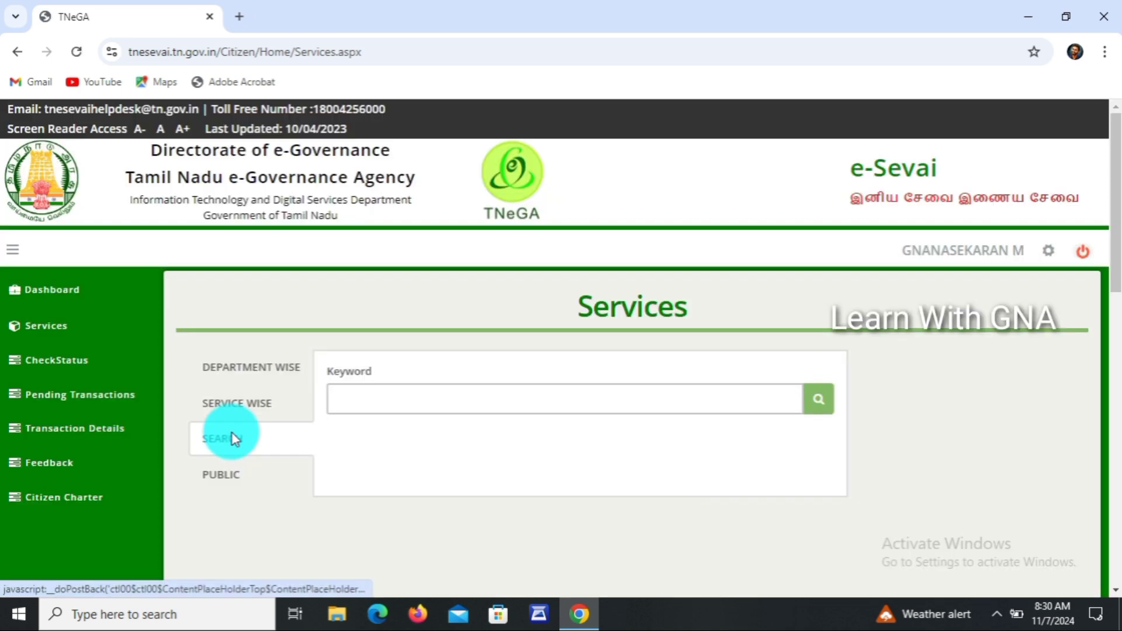
pyautogui.click(252, 369)
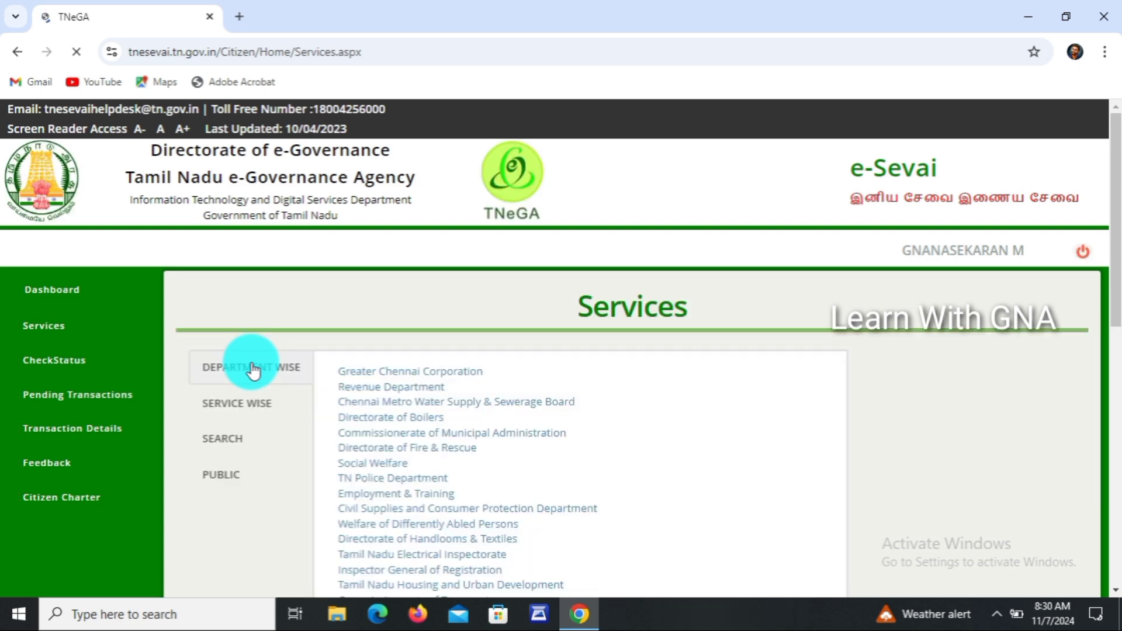
pyautogui.click(361, 388)
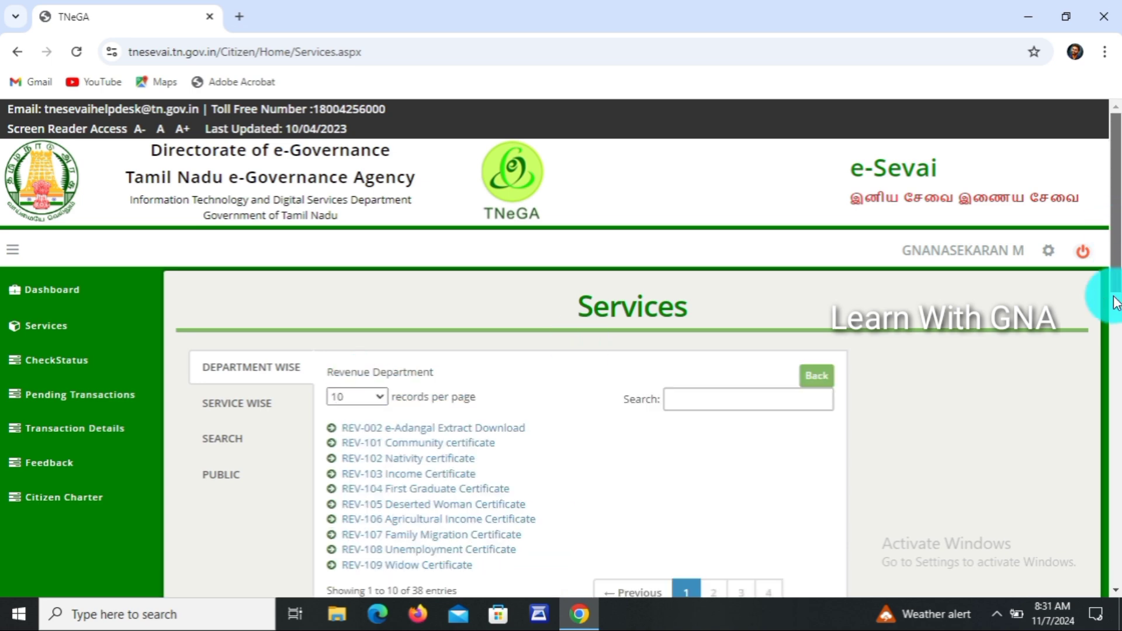
pyautogui.scroll(-4, 1105, 299)
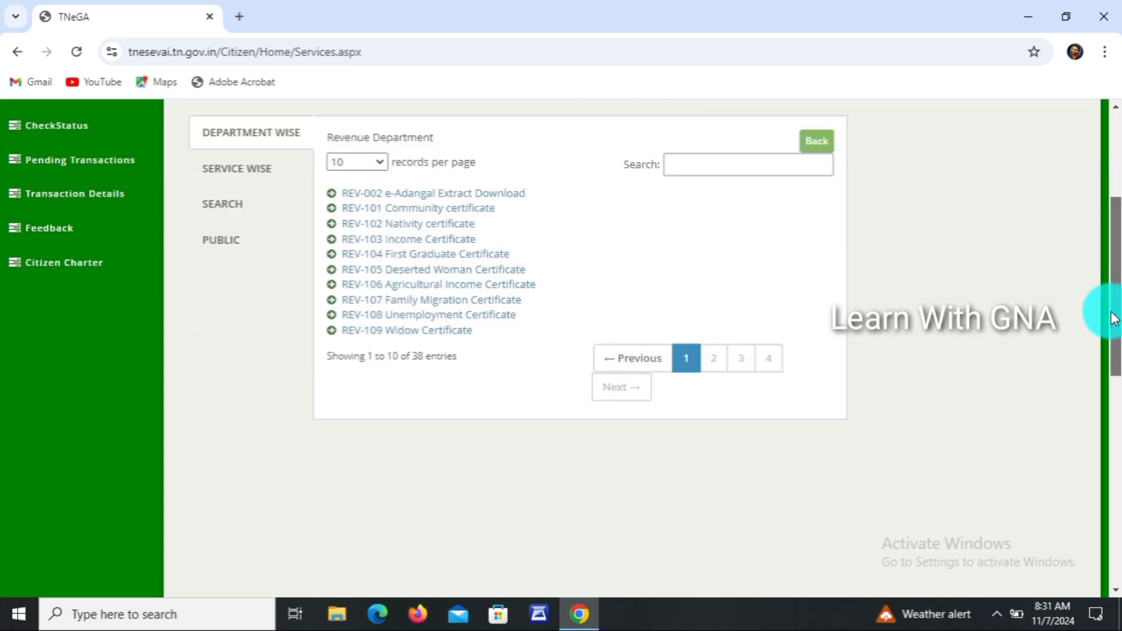
pyautogui.click(464, 247)
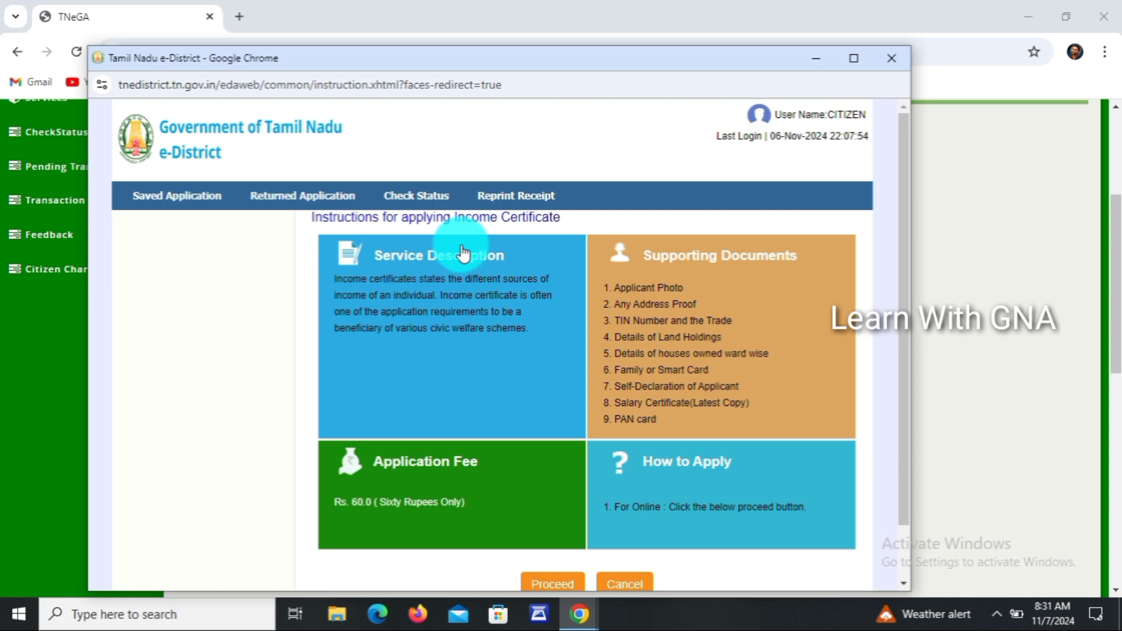
# Maximize the e-District window and proceed past the Income Certificate instructions
pyautogui.click(847, 61)
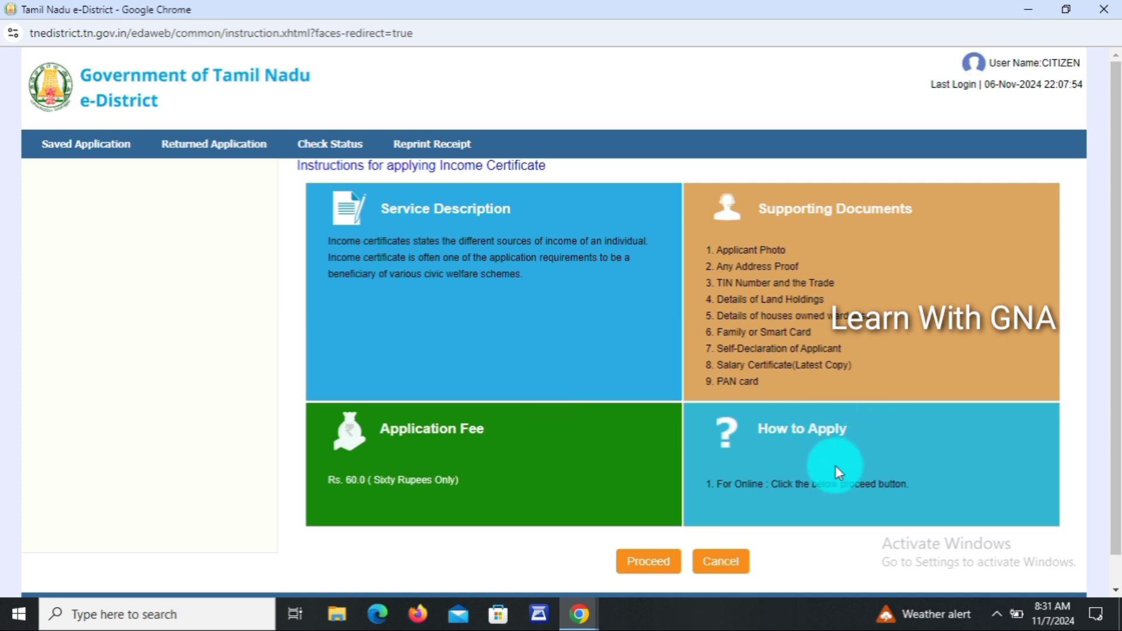
pyautogui.click(647, 563)
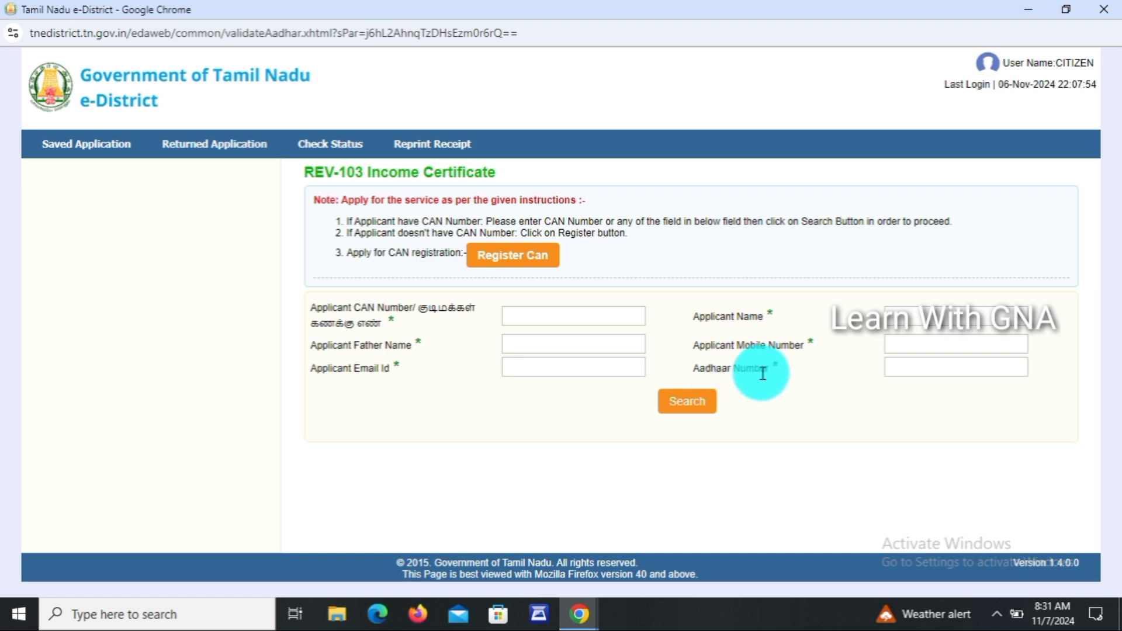
# Search for the applicant by Aadhaar number, then start a new CAN registration
pyautogui.click(898, 367)
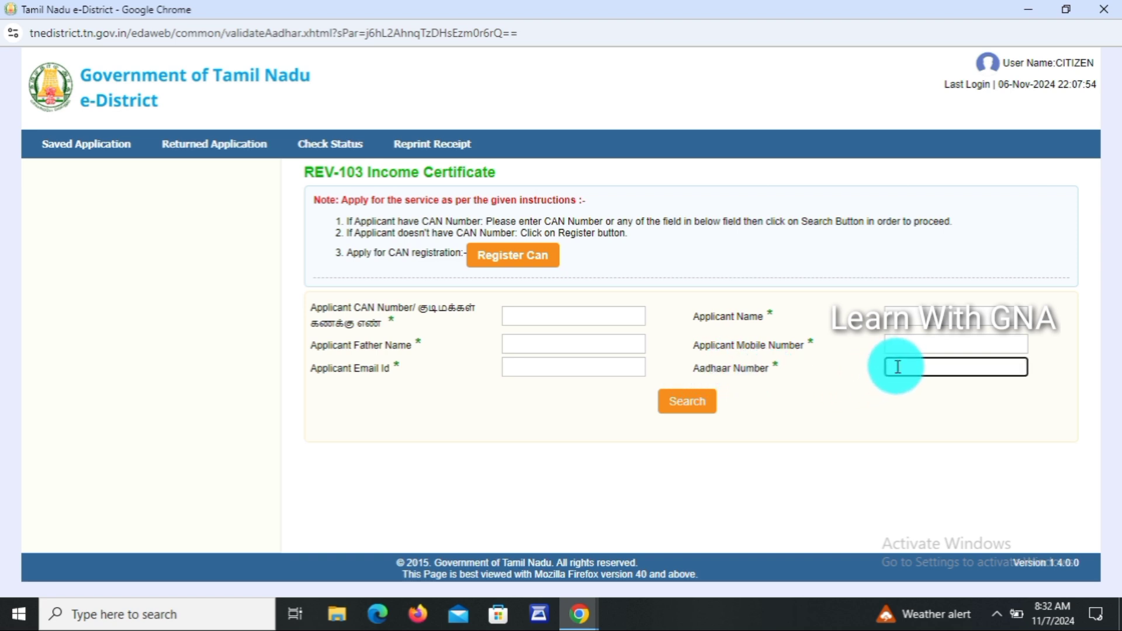
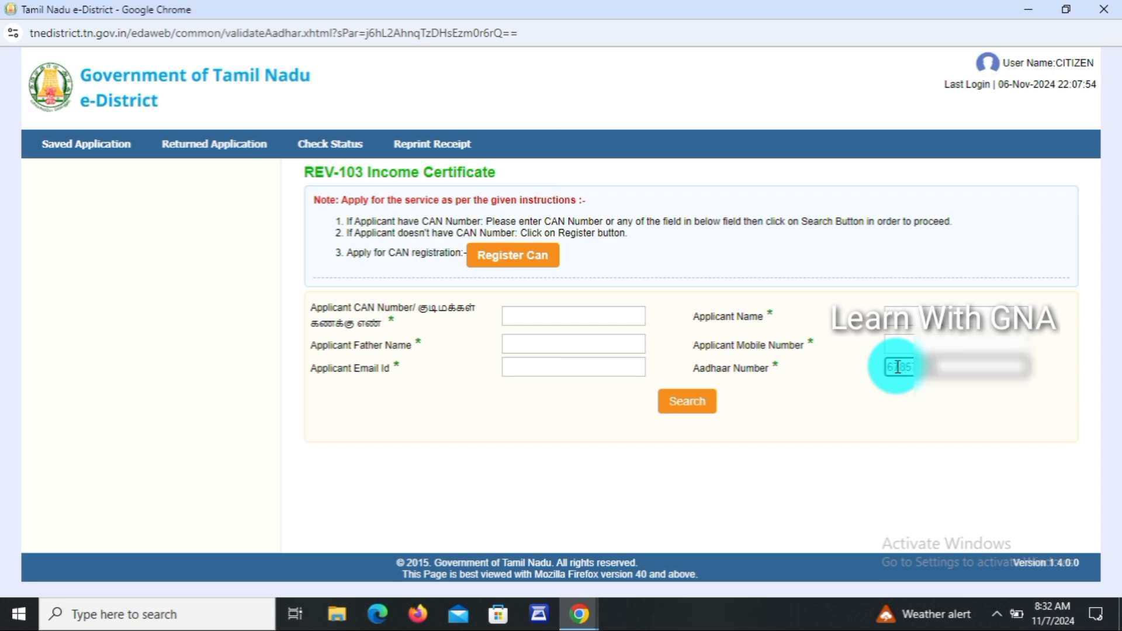
pyautogui.click(687, 406)
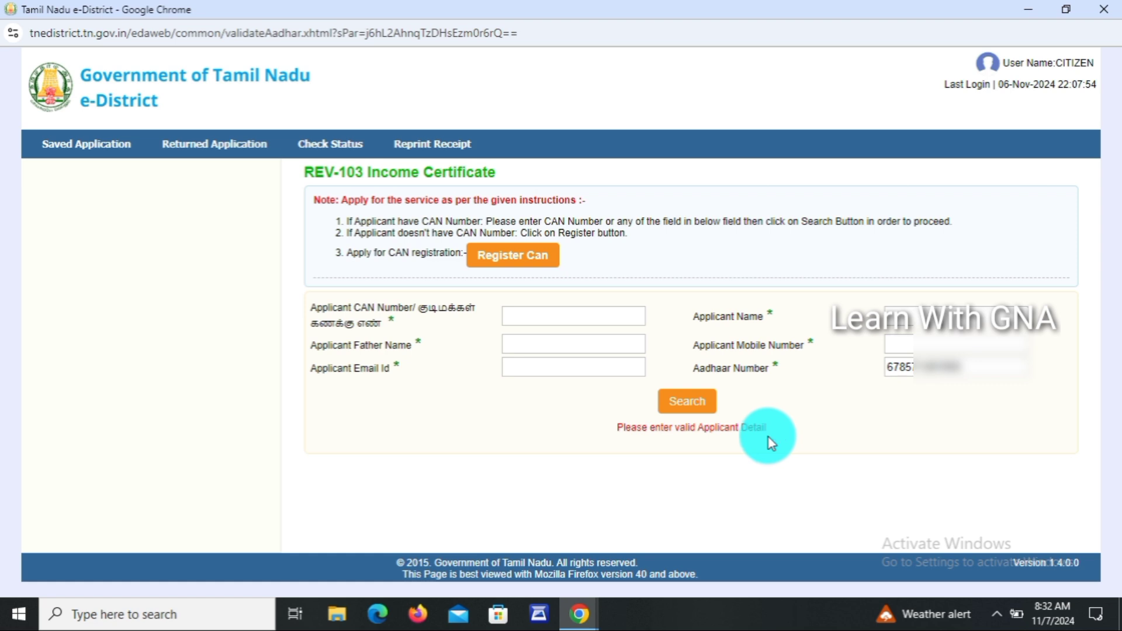
pyautogui.click(534, 259)
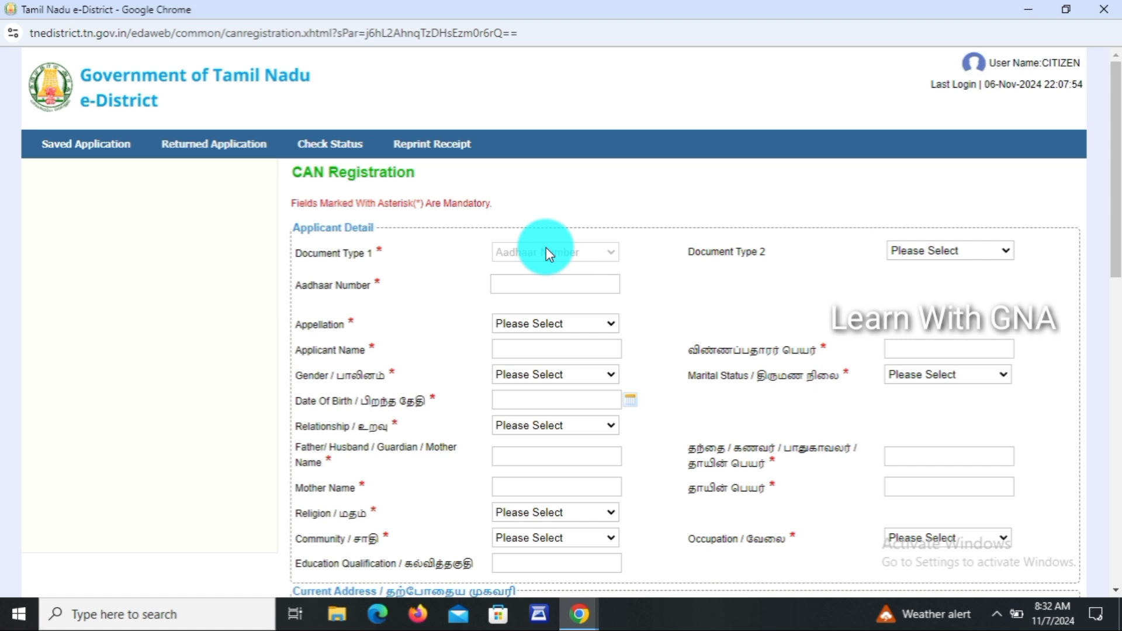
# Enter the applicant's Aadhaar number and set the appellation to Thiru
pyautogui.click(534, 283)
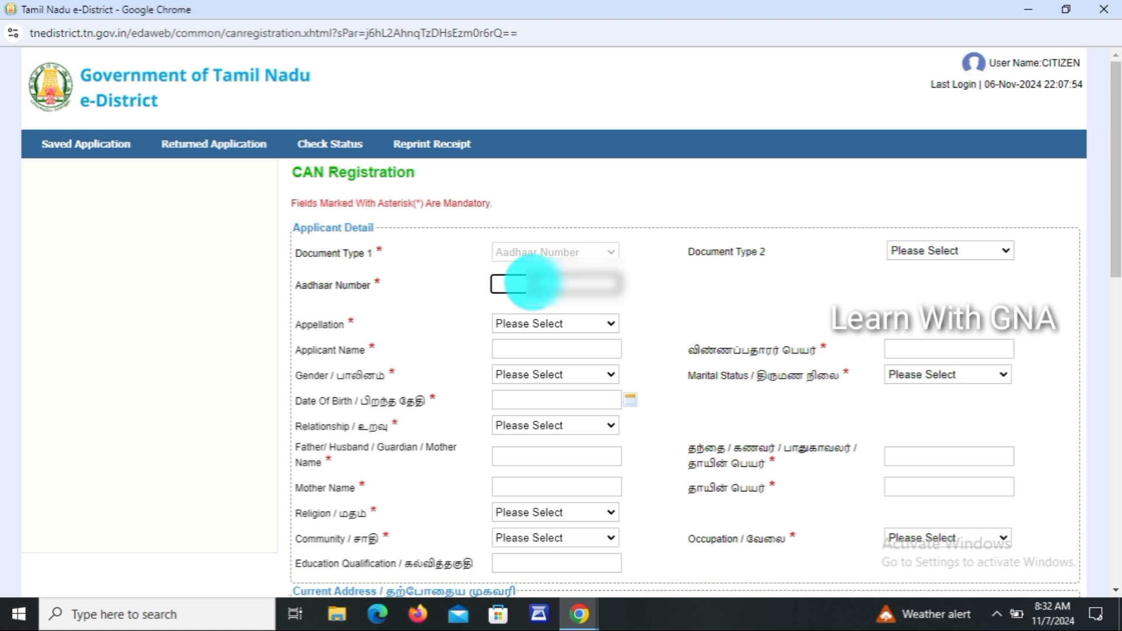
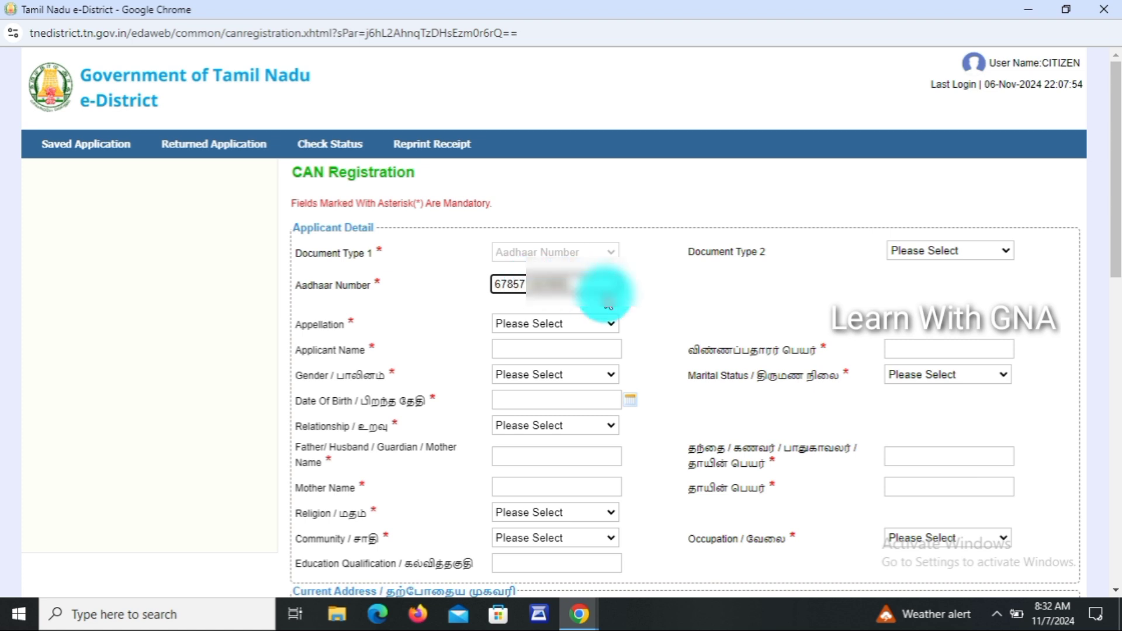
pyautogui.click(662, 302)
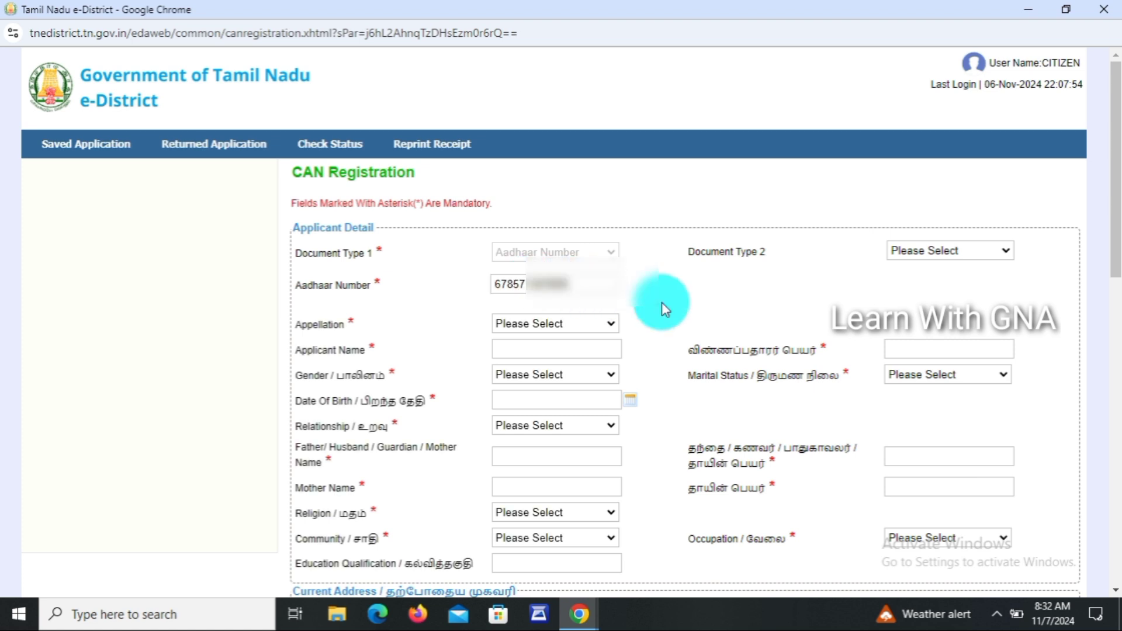
pyautogui.click(595, 325)
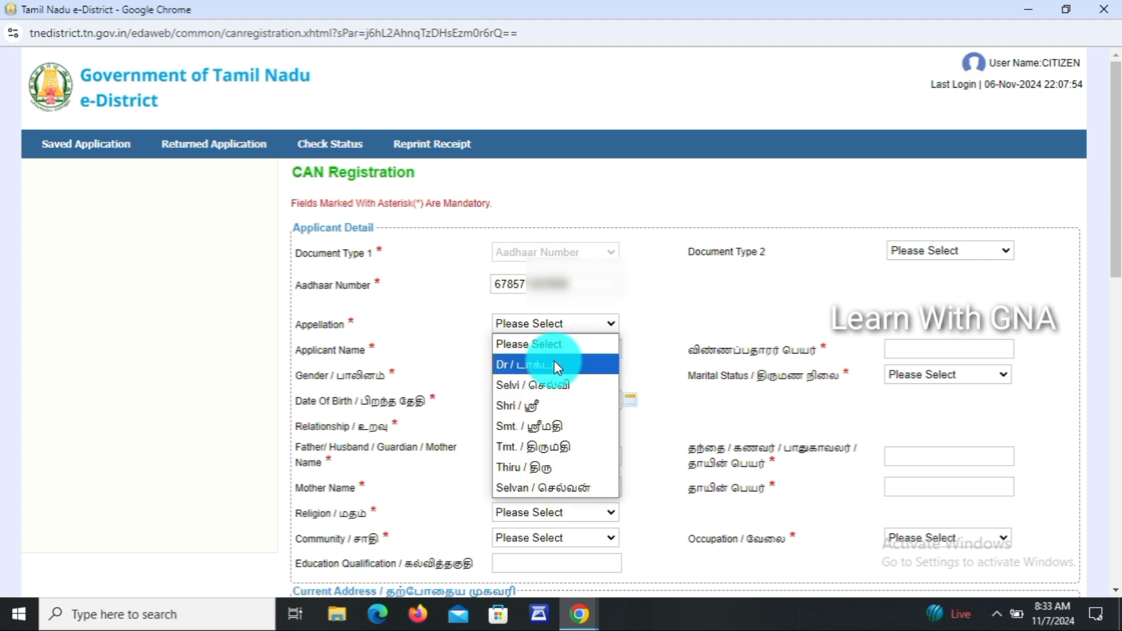
pyautogui.click(541, 467)
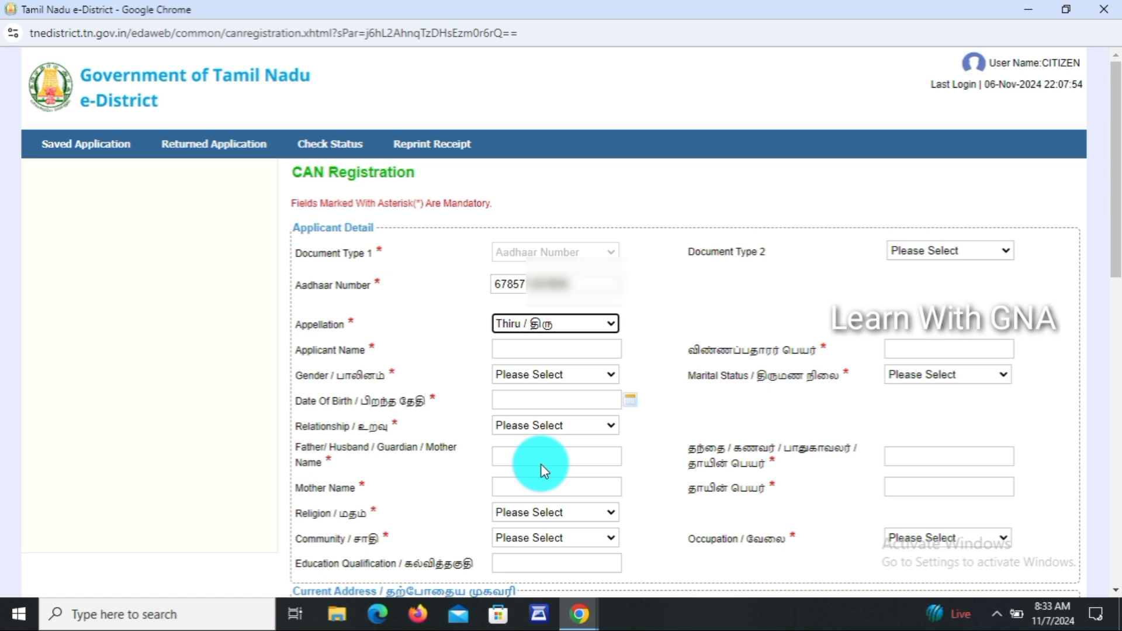
# Enter the applicant's name in English and fill the Tamil name field
pyautogui.click(504, 350)
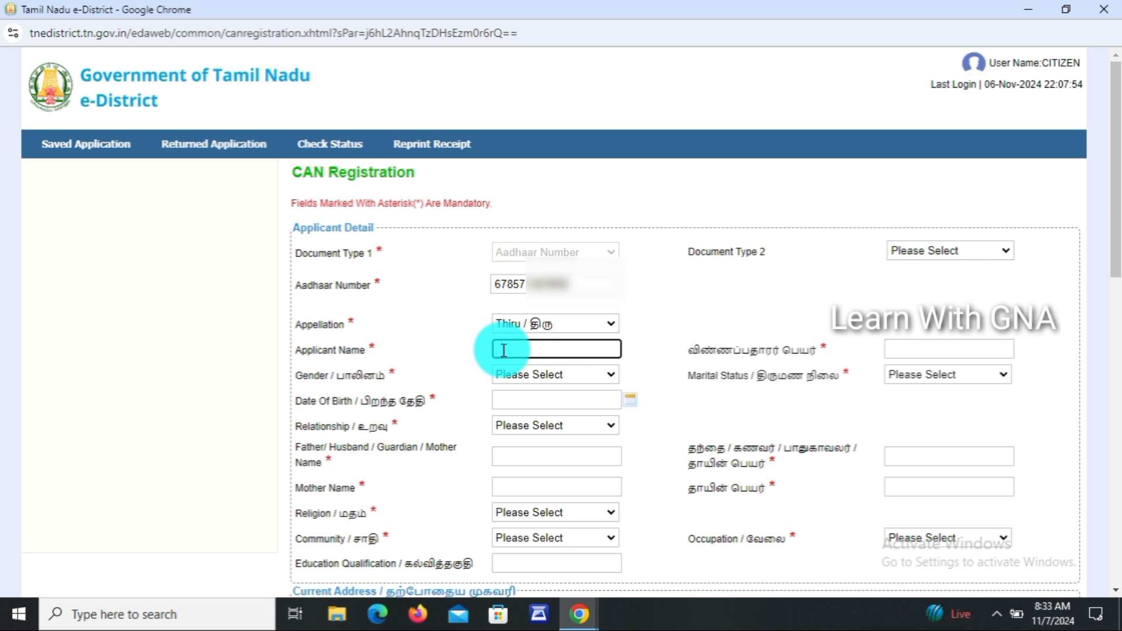
pyautogui.press('Tab')
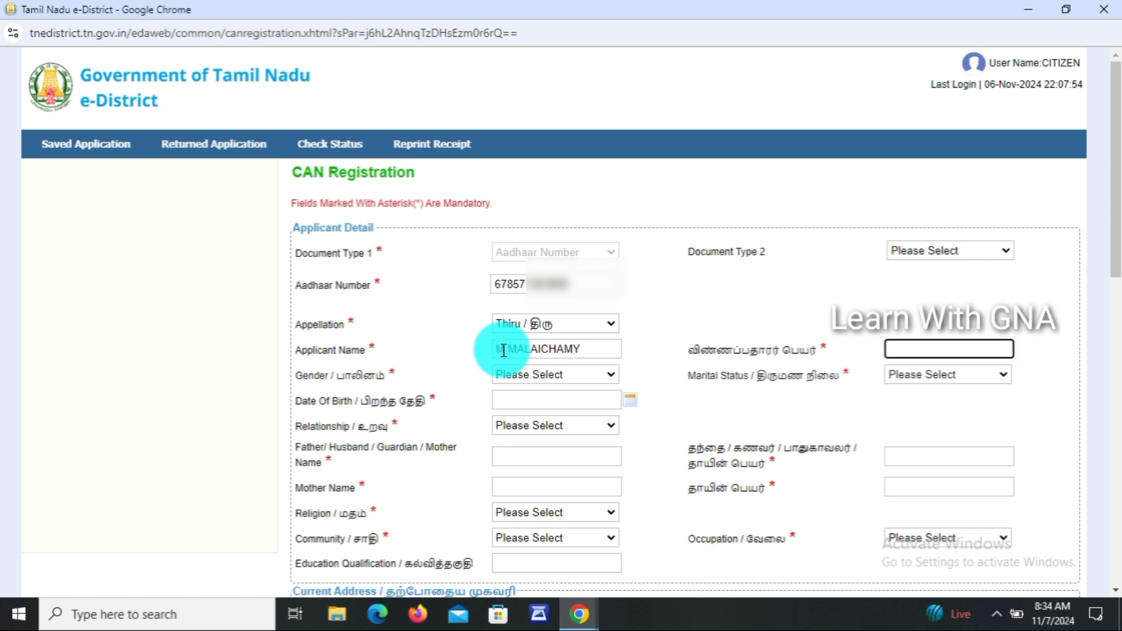
pyautogui.press('Tab')
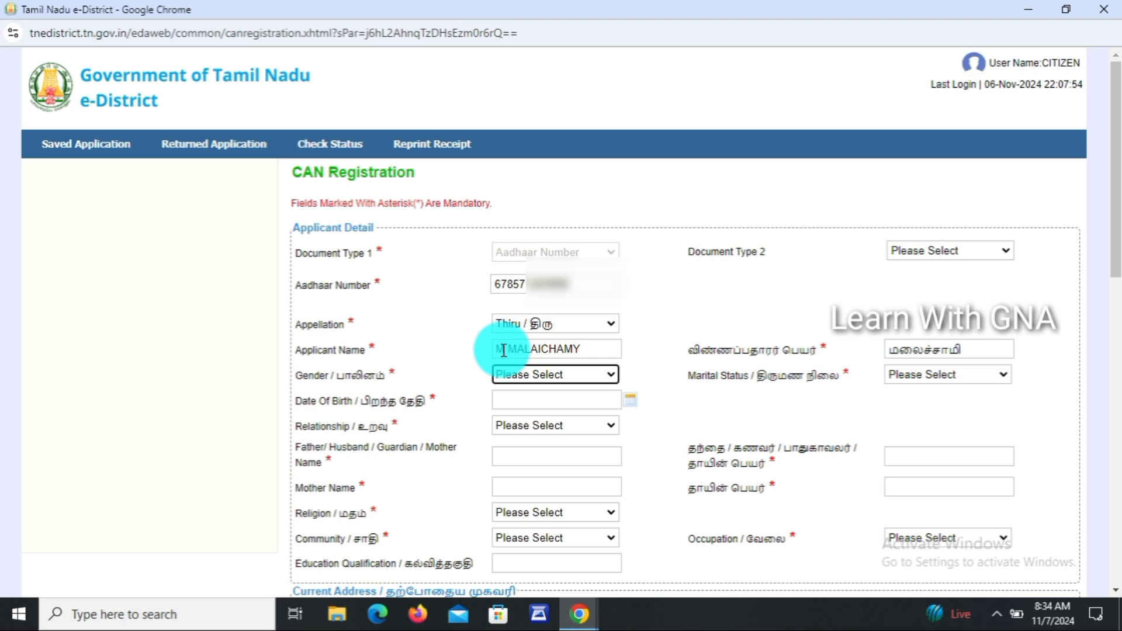
# Remove the initial from the applicant's name and set gender Male and marital status Married
pyautogui.click(504, 351)
pyautogui.press('BackSpace')
pyautogui.press('BackSpace')
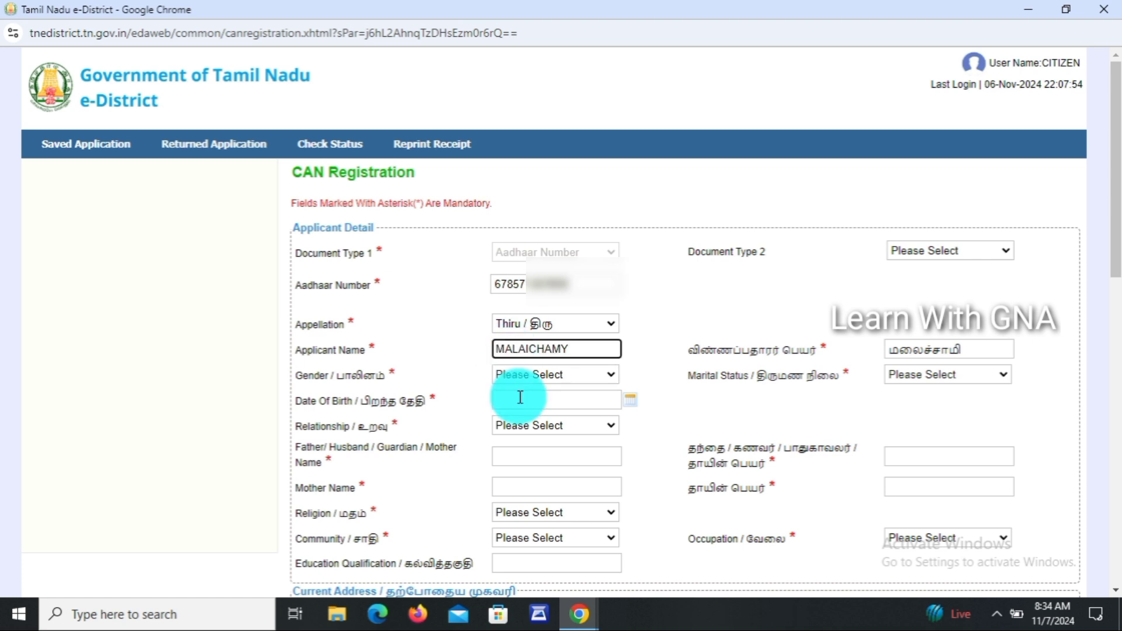
pyautogui.click(554, 375)
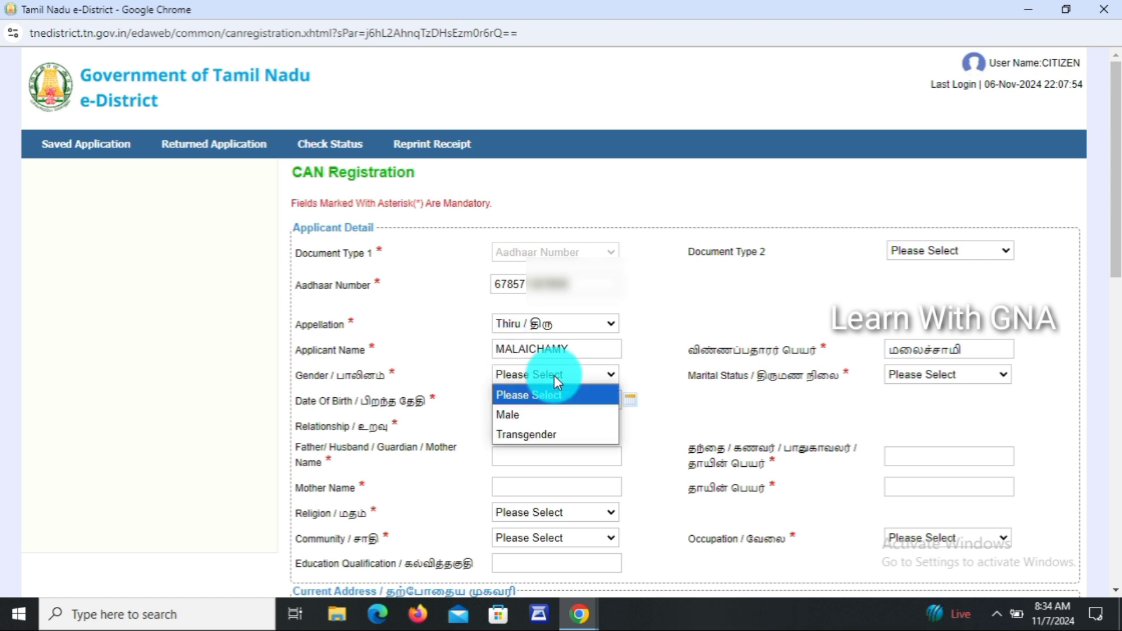
pyautogui.click(527, 415)
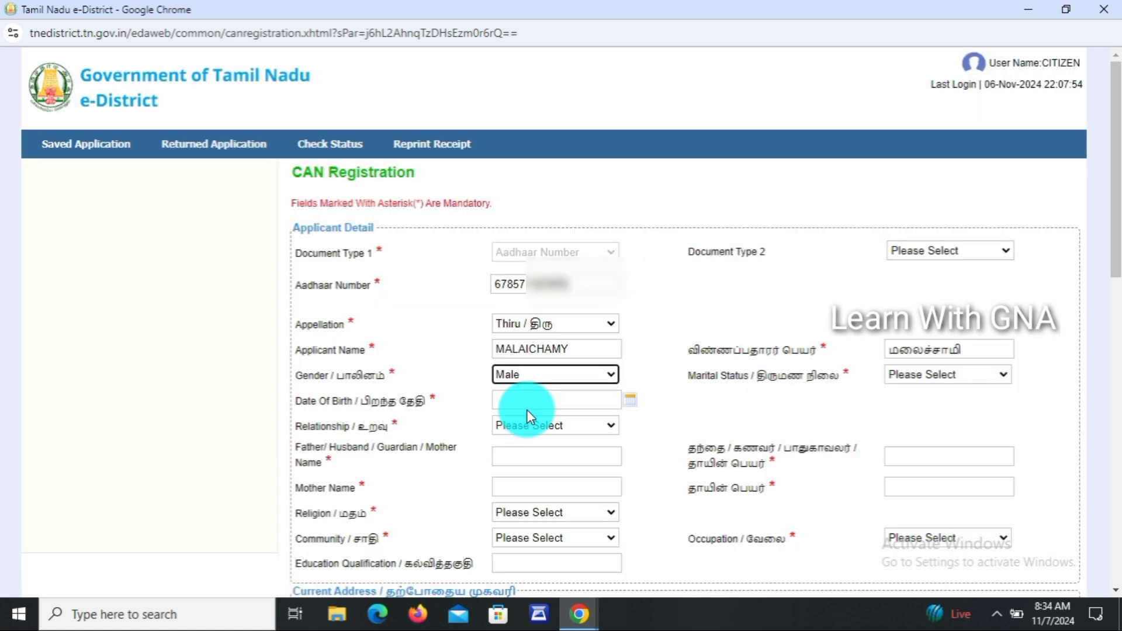
pyautogui.click(905, 383)
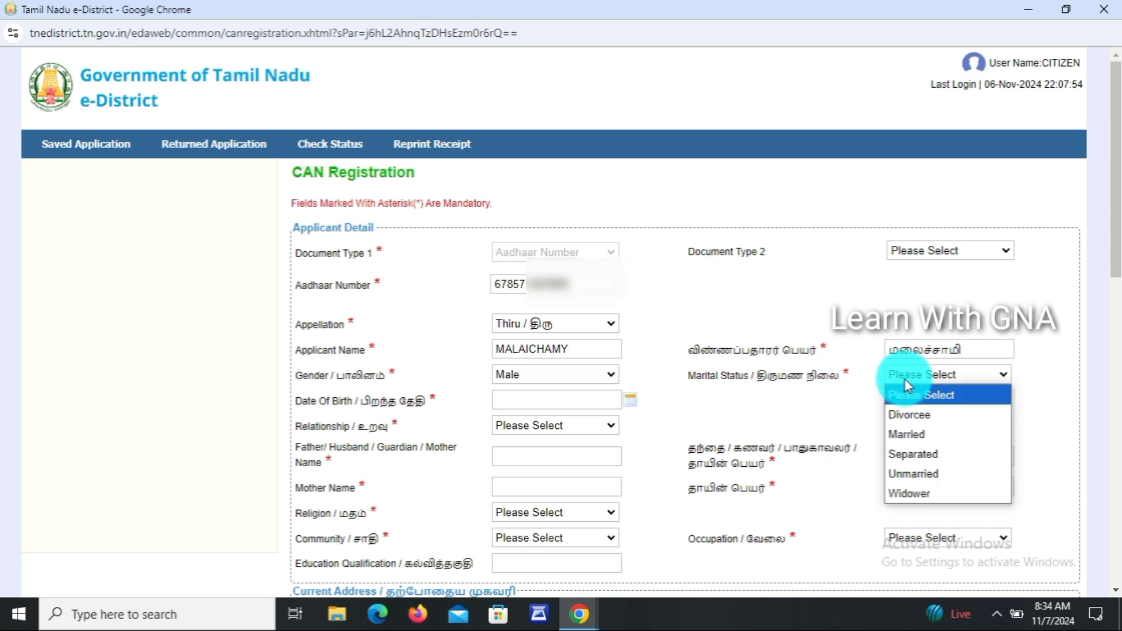
pyautogui.click(902, 439)
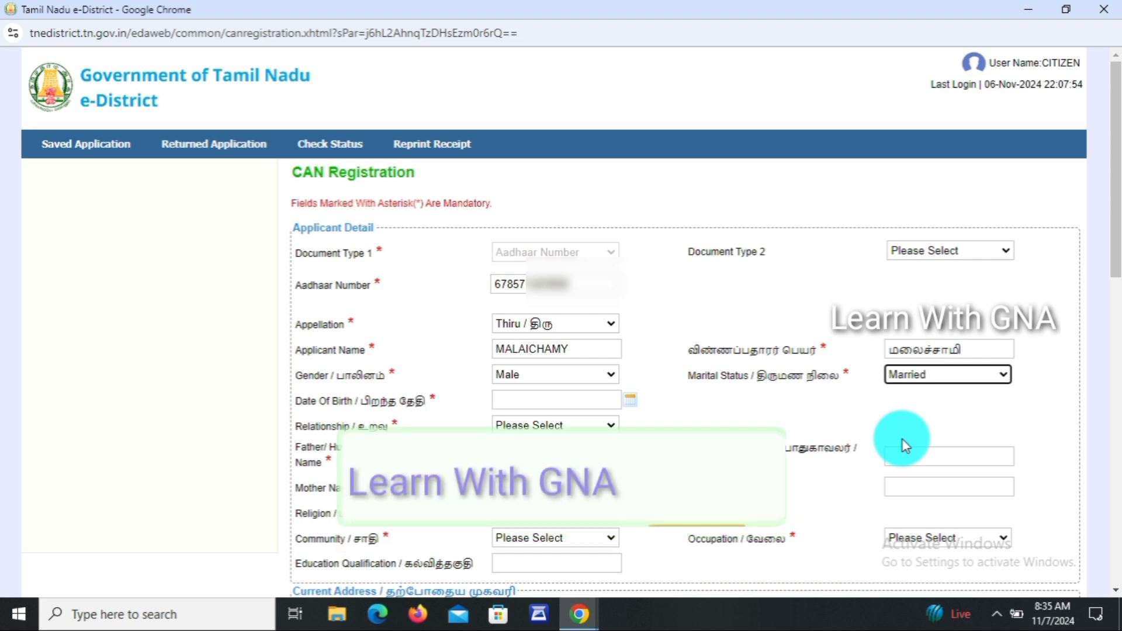
pyautogui.moveTo(902, 439); pyautogui.dragTo(809, 444)
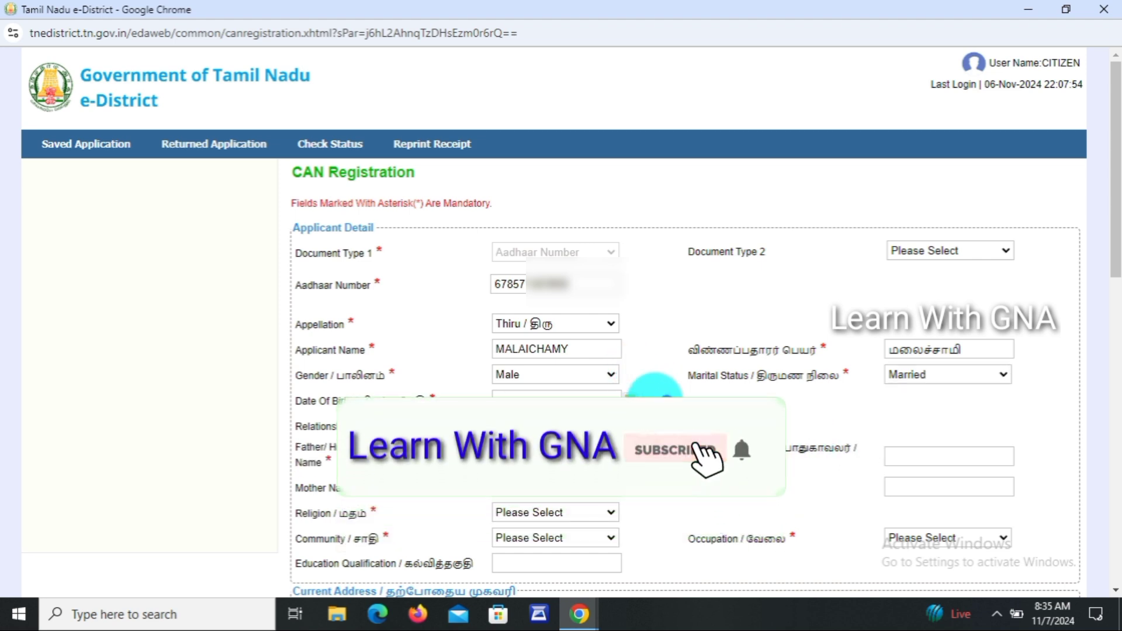
# Set the date of birth to 01/01/1960 and bring up the Relationship choices
pyautogui.click(631, 399)
pyautogui.click(599, 427)
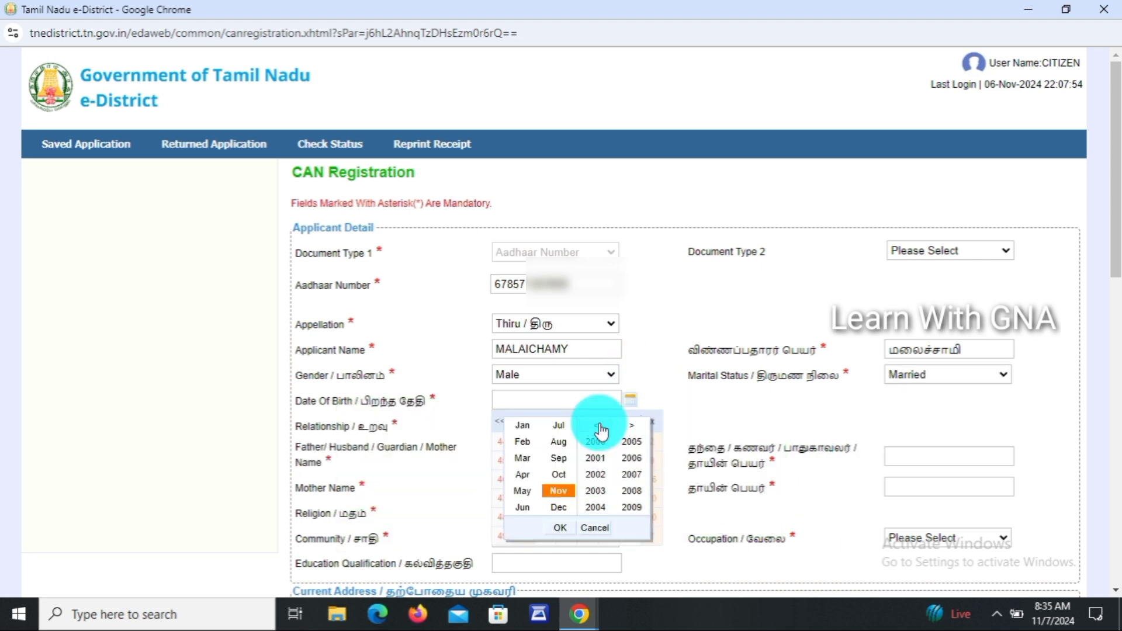
pyautogui.click(596, 426)
pyautogui.click(597, 426)
pyautogui.click(596, 425)
pyautogui.click(596, 426)
pyautogui.click(596, 442)
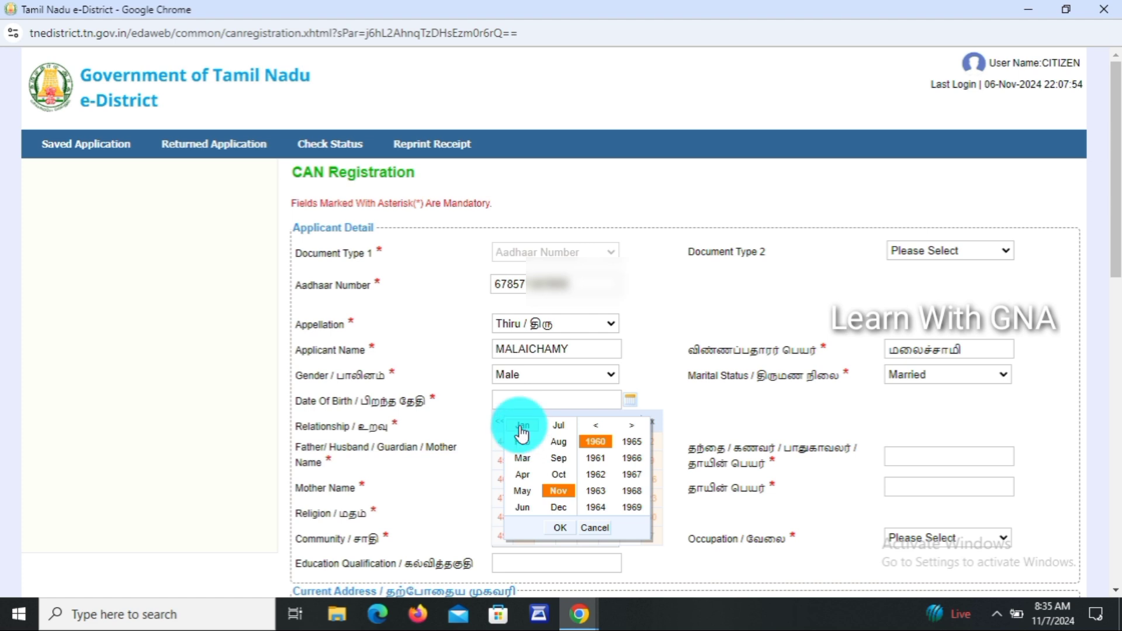
pyautogui.click(522, 425)
pyautogui.click(522, 432)
pyautogui.click(629, 445)
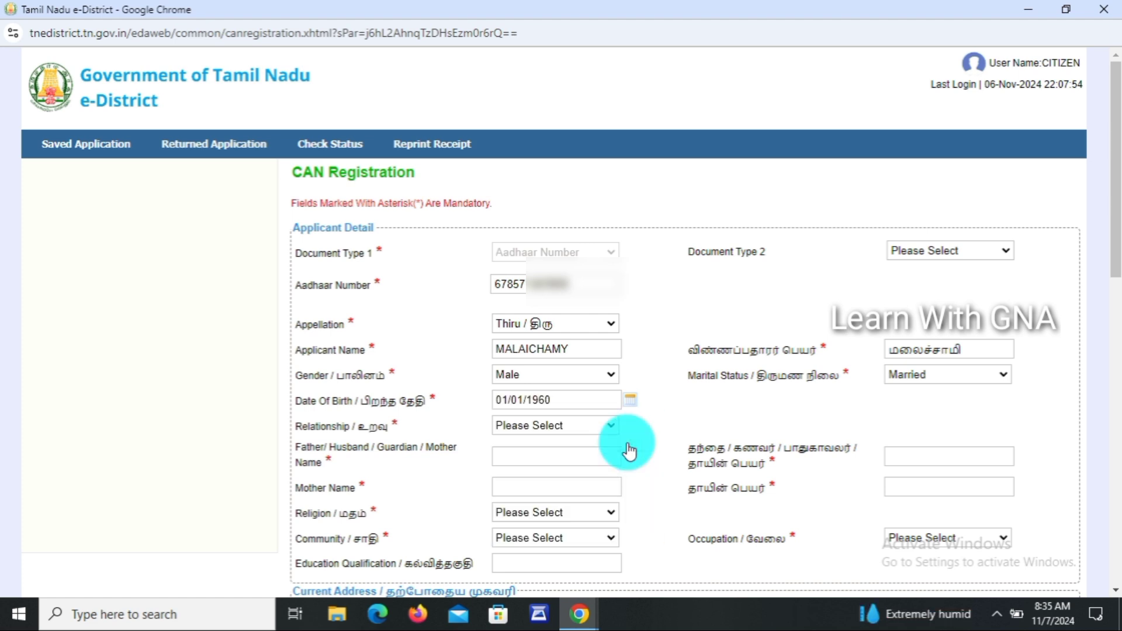
pyautogui.click(581, 426)
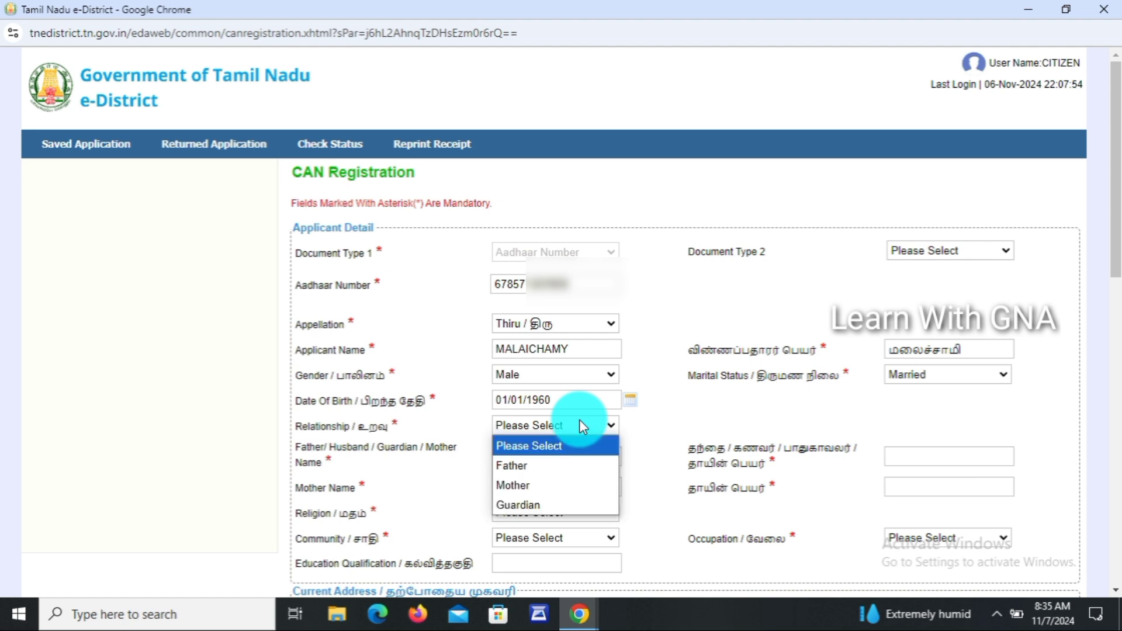
pyautogui.click(581, 422)
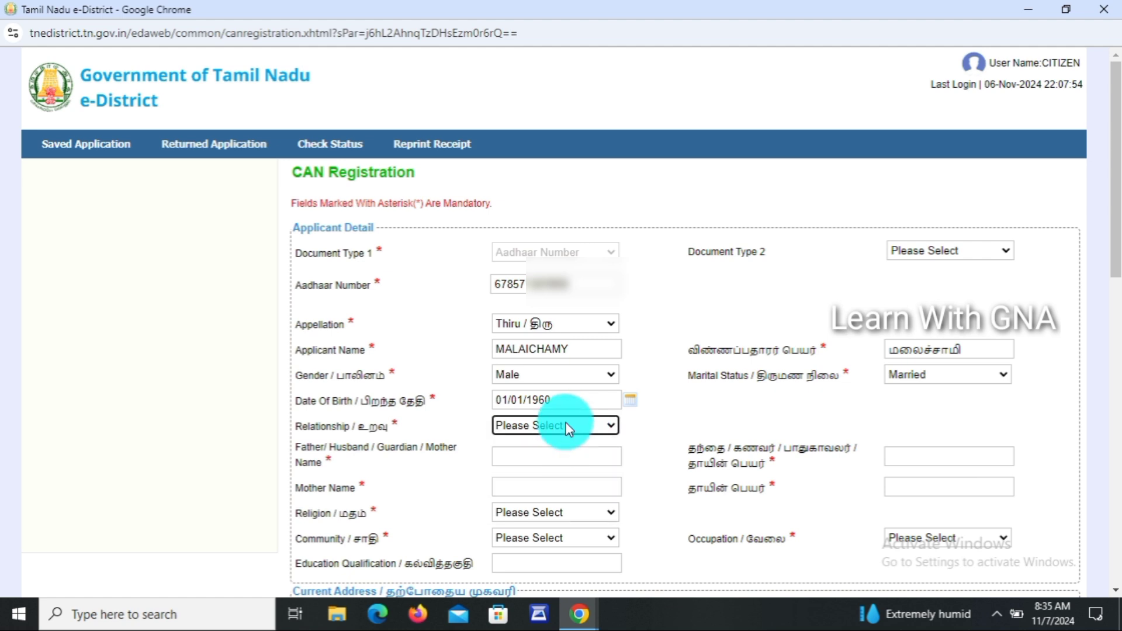
pyautogui.click(566, 424)
# Choose Father as relationship, fill the father's name in English and Tamil, and enter the mother's name
pyautogui.click(532, 462)
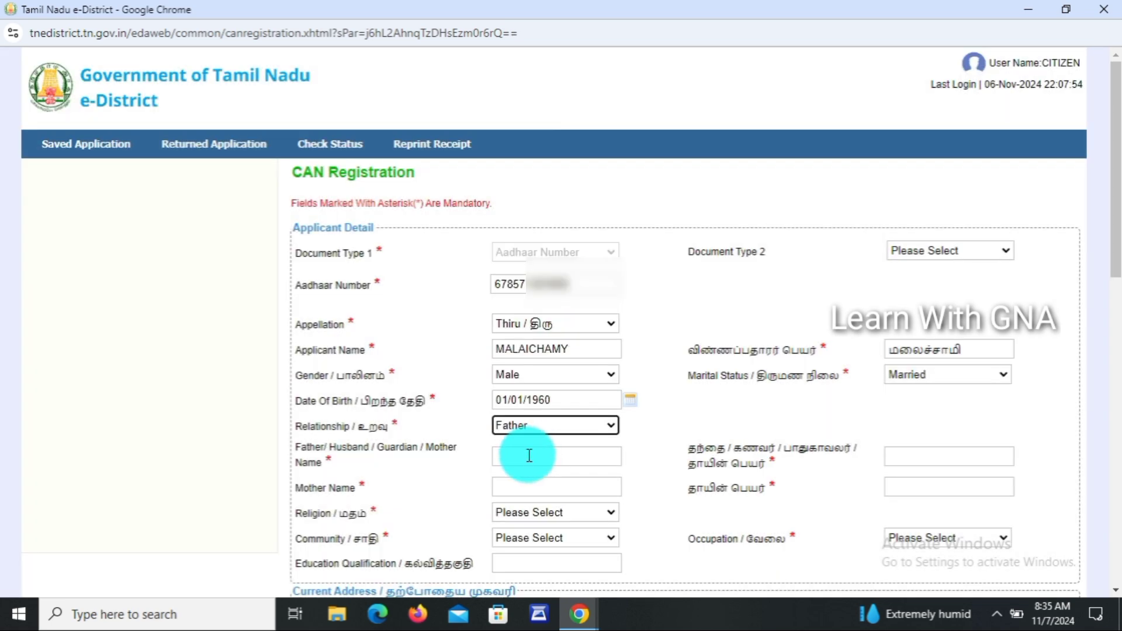
pyautogui.click(529, 456)
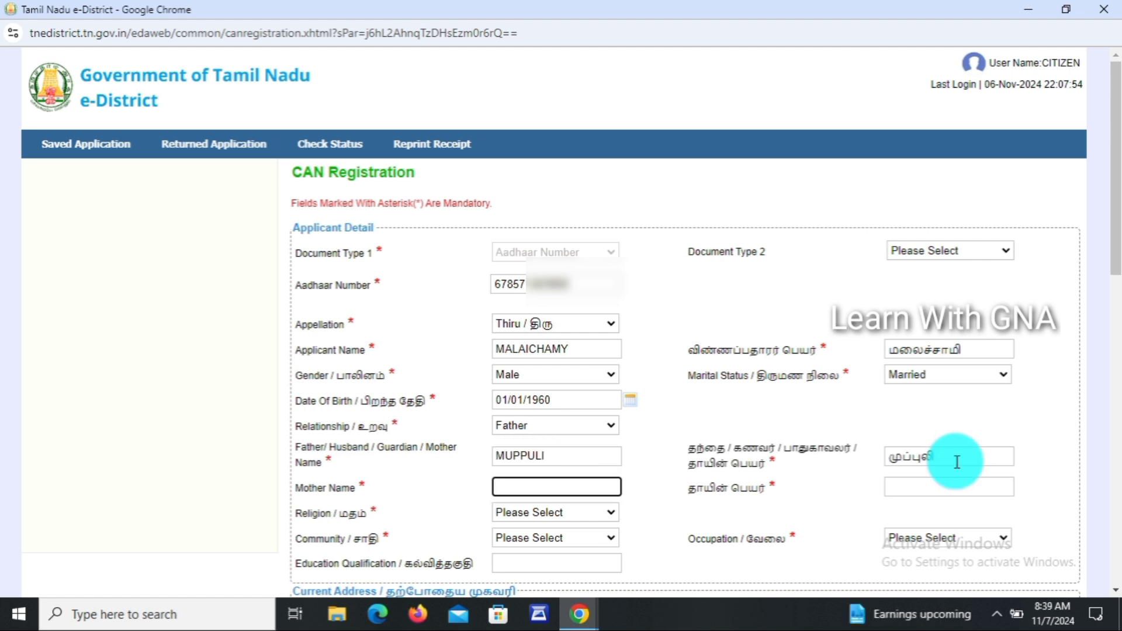
pyautogui.click(957, 459)
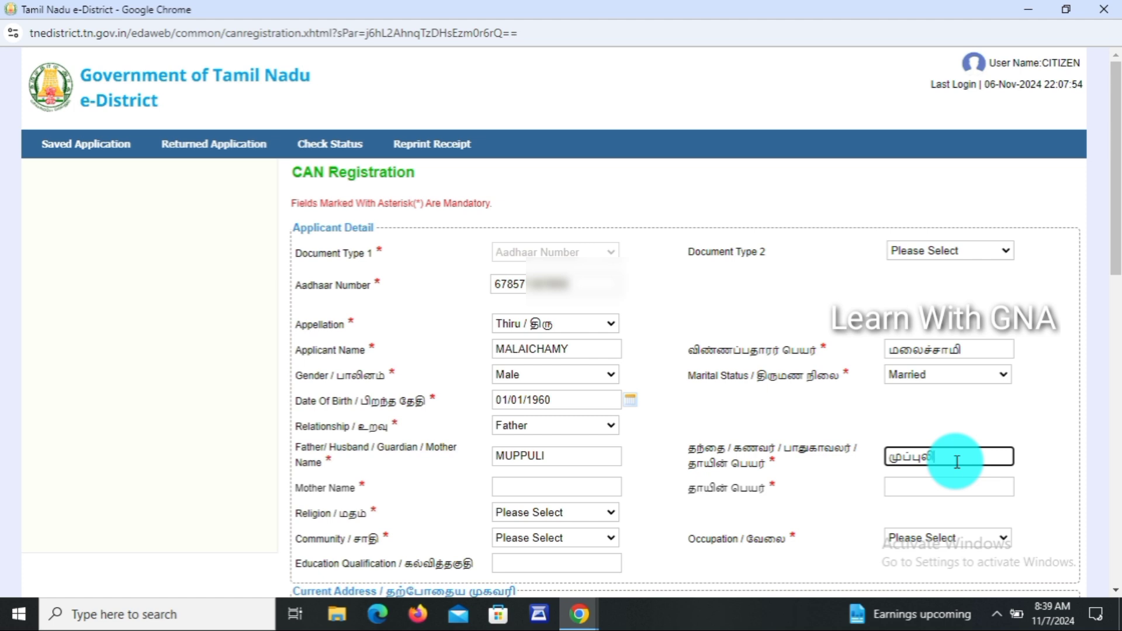
pyautogui.press('Tab')
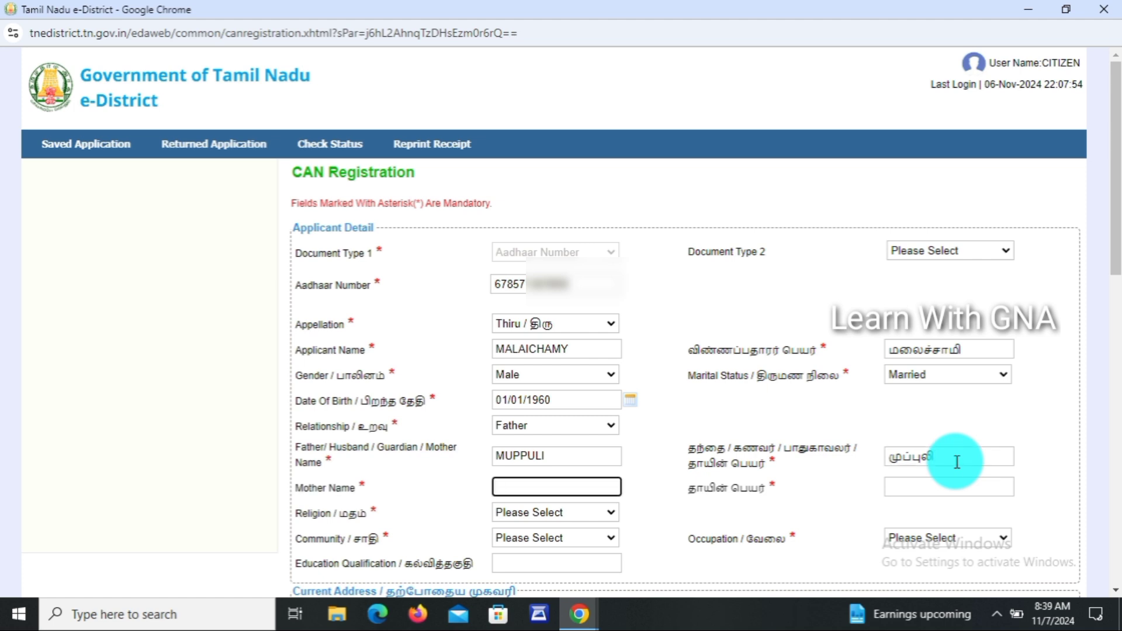
pyautogui.write('POTTAIYAMMAL')
pyautogui.press('Tab')
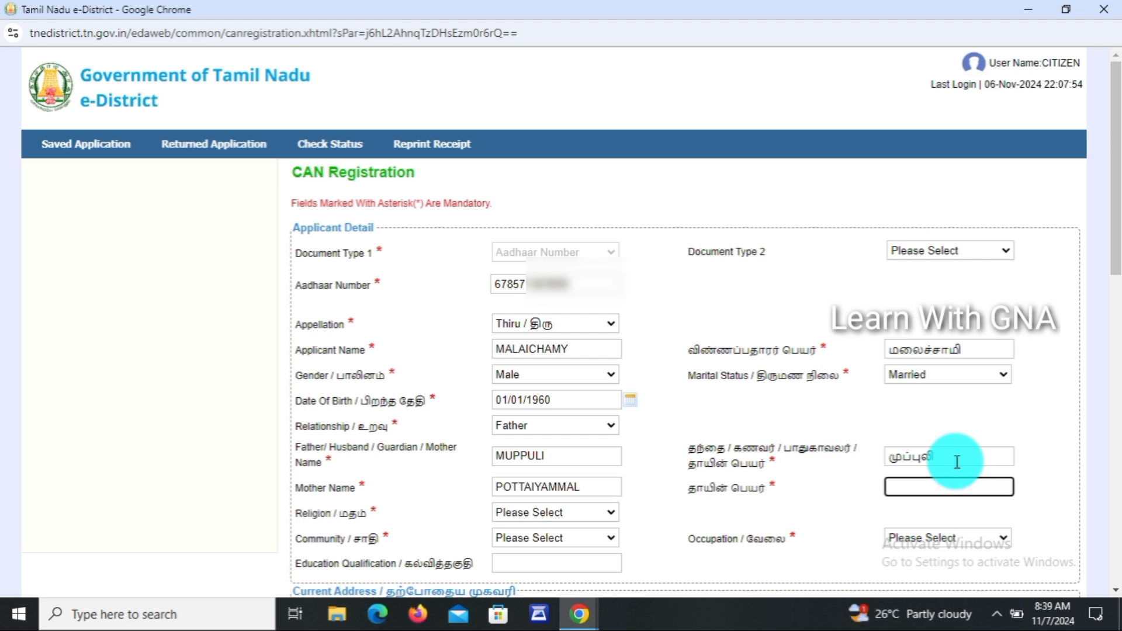
pyautogui.write('POTTAIYA')
# Set religion Hindu, community SC and occupation Farmers, Fisherman, Hunters, Loggers etc
pyautogui.scroll(-8, 957, 462)
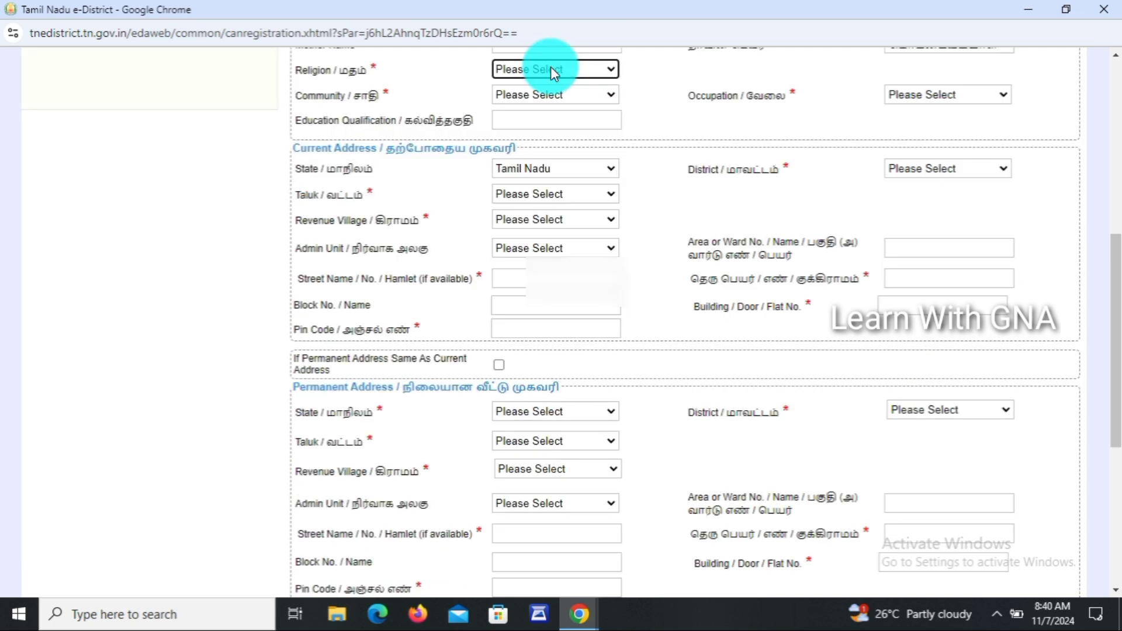
pyautogui.click(551, 69)
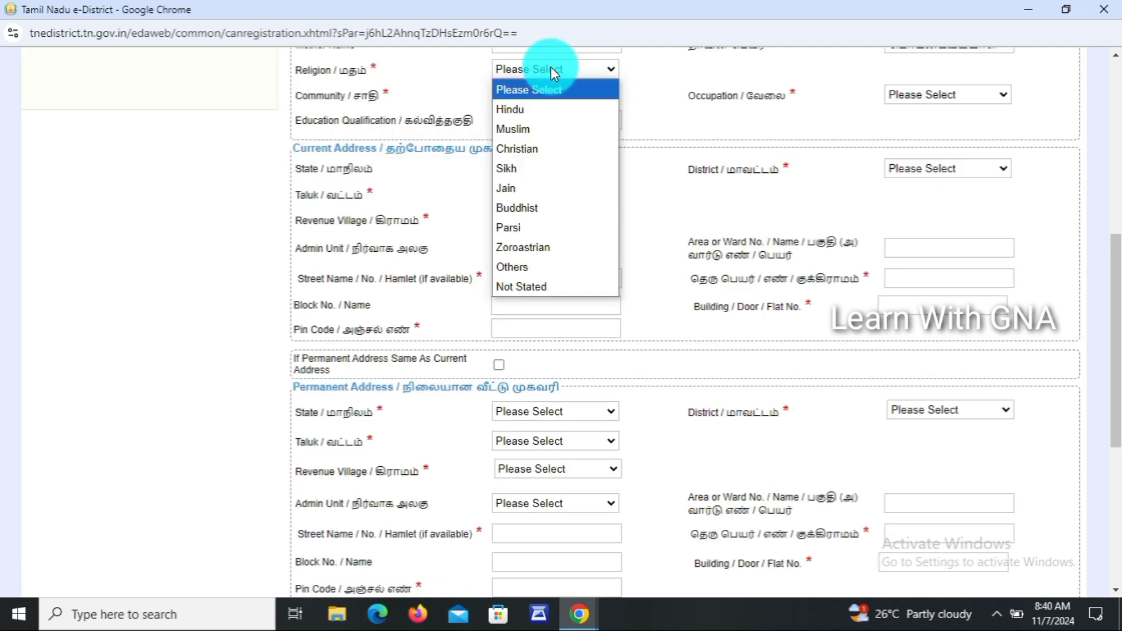
pyautogui.click(528, 107)
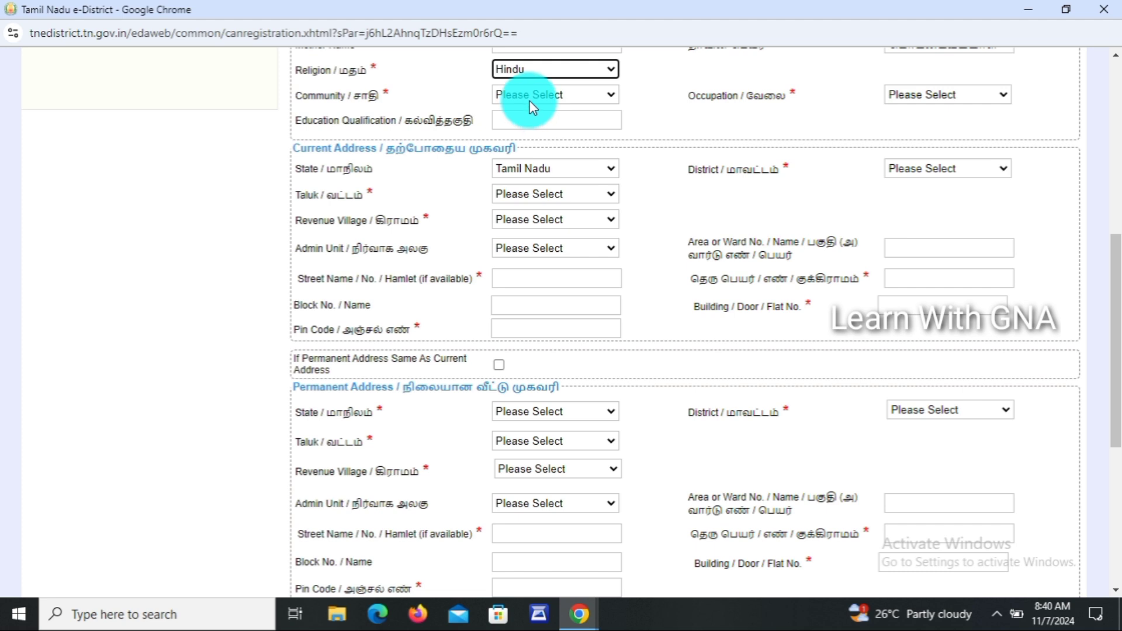
pyautogui.click(529, 97)
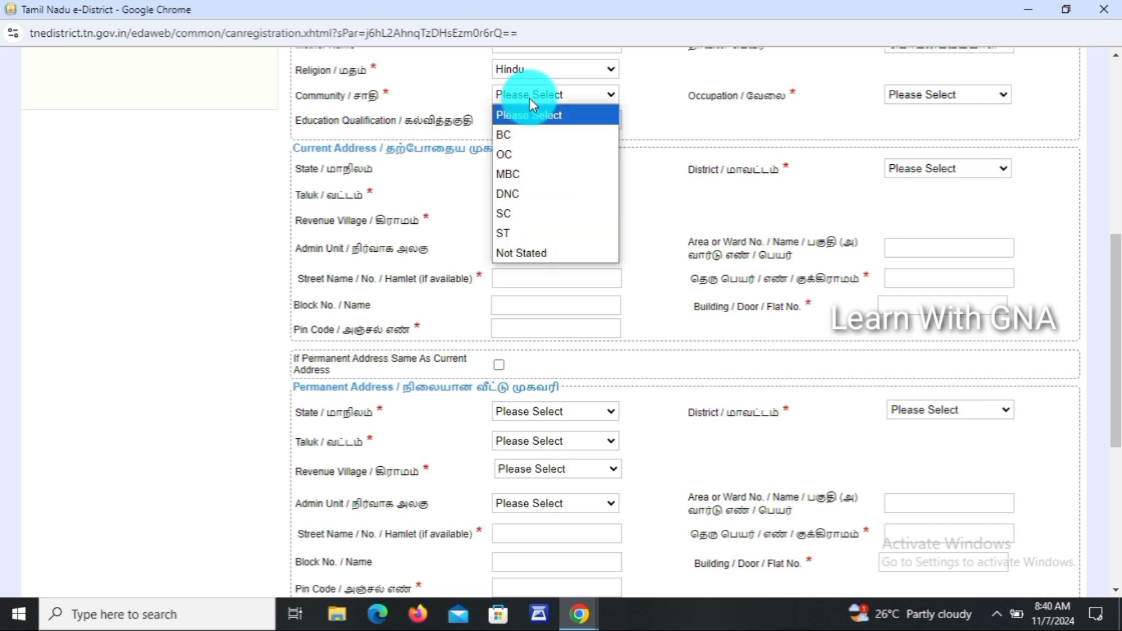
pyautogui.click(510, 212)
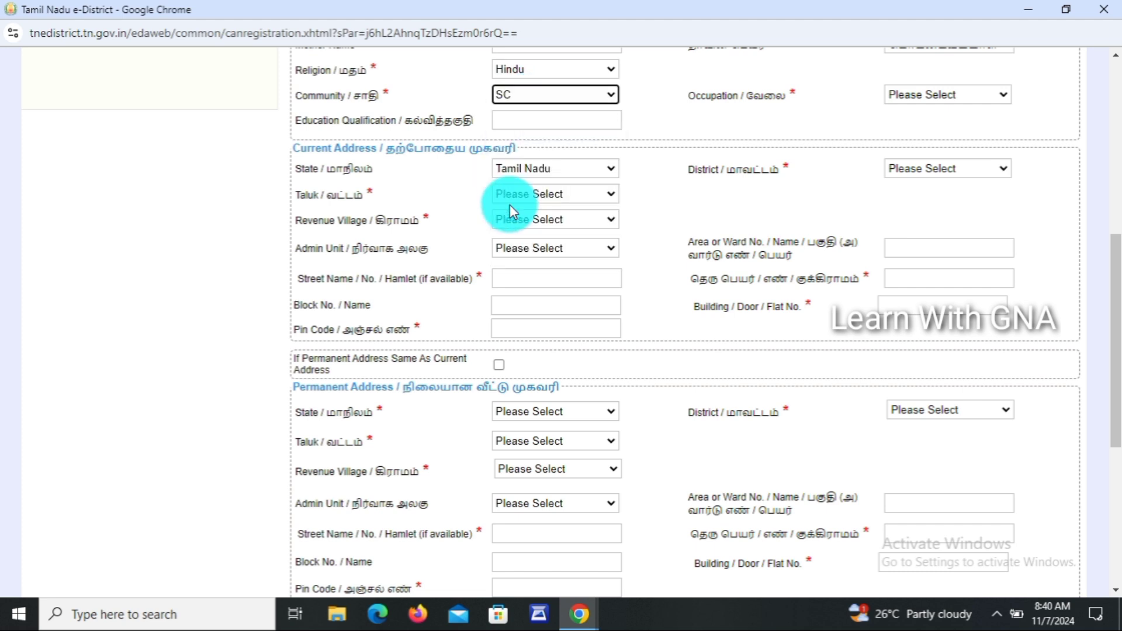
pyautogui.click(922, 98)
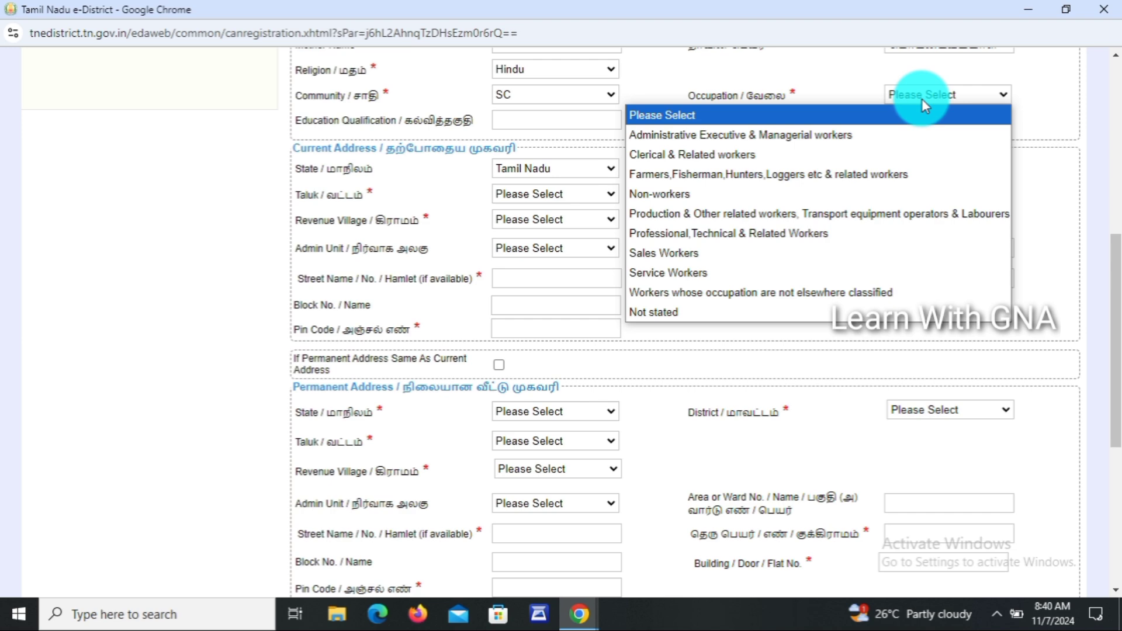
pyautogui.click(841, 174)
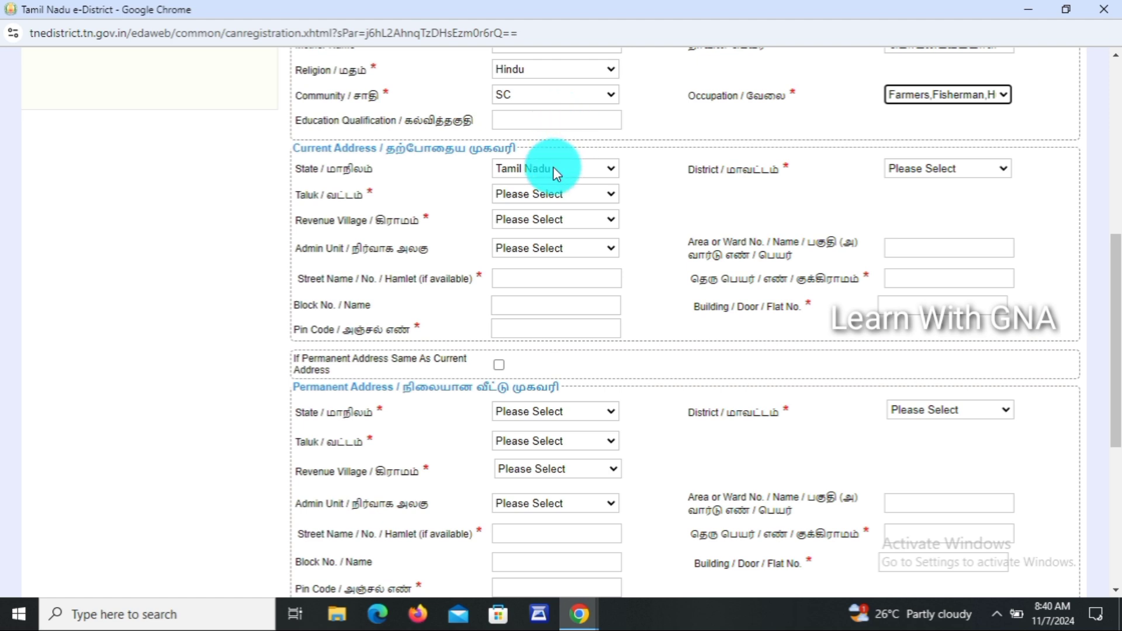
# Set the current address district and taluk to Sivagangai and pick its revenue village
pyautogui.click(918, 170)
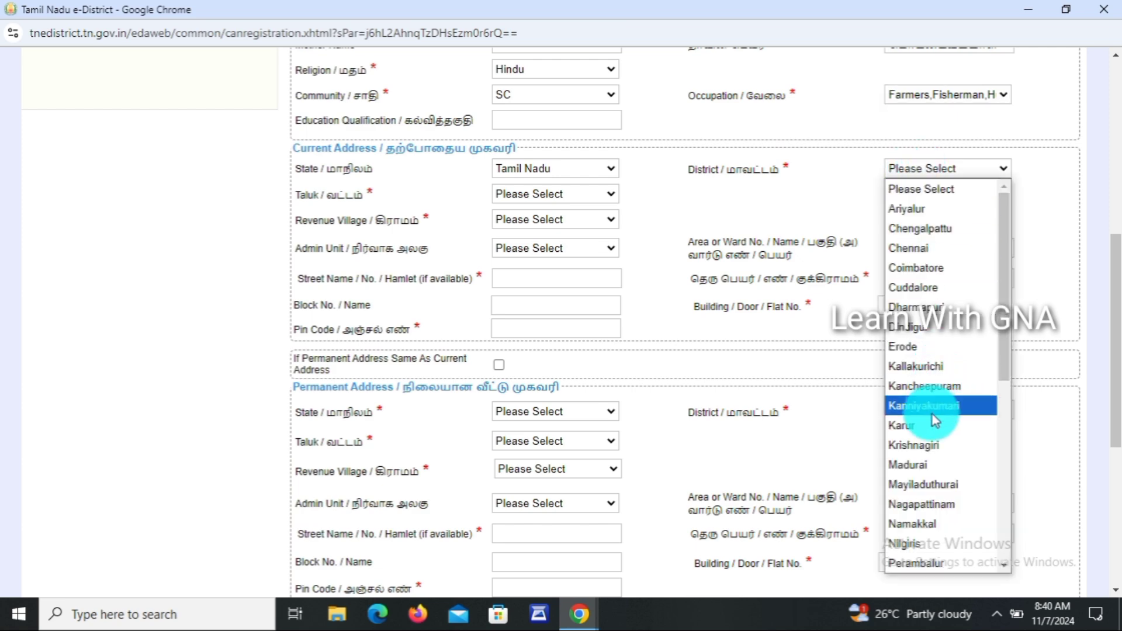
pyautogui.scroll(-2, 931, 526)
pyautogui.click(931, 542)
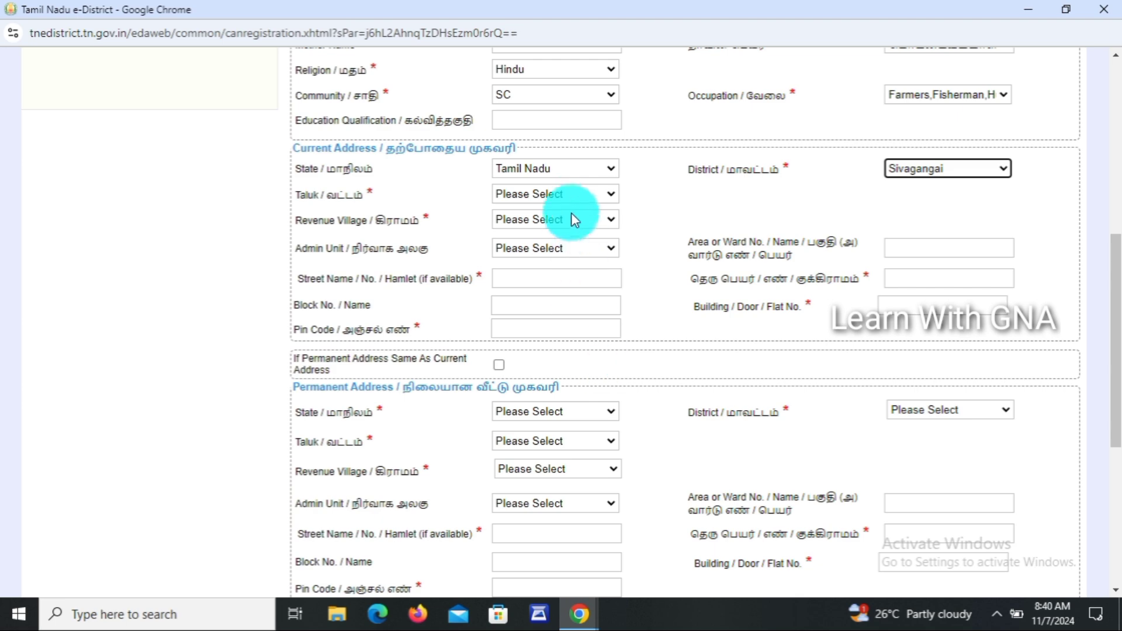
pyautogui.click(567, 195)
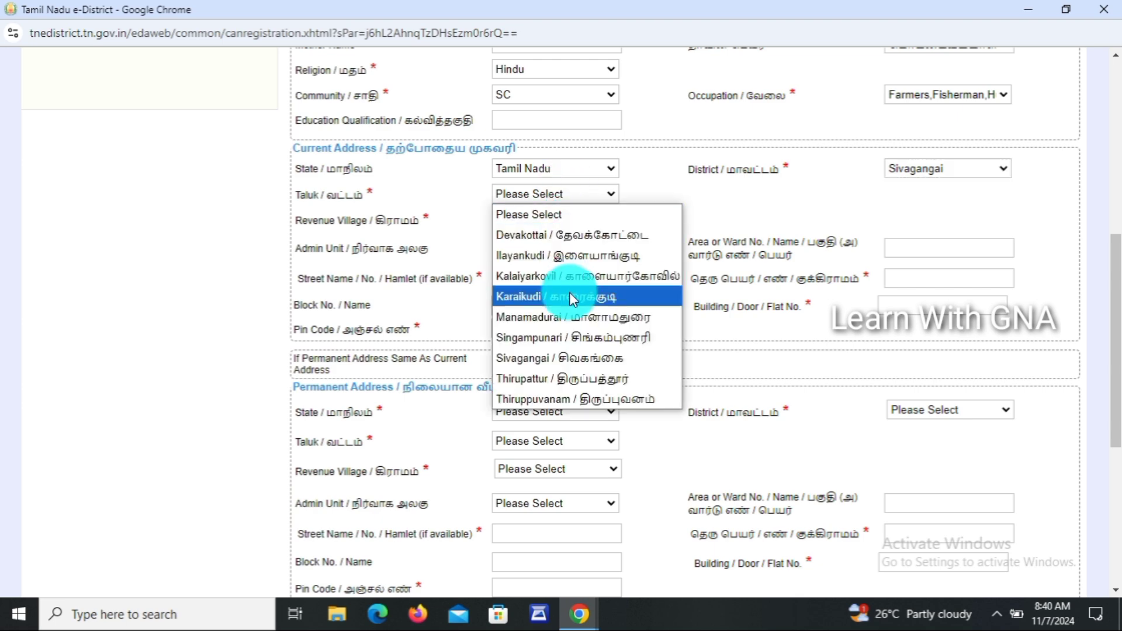
pyautogui.click(567, 354)
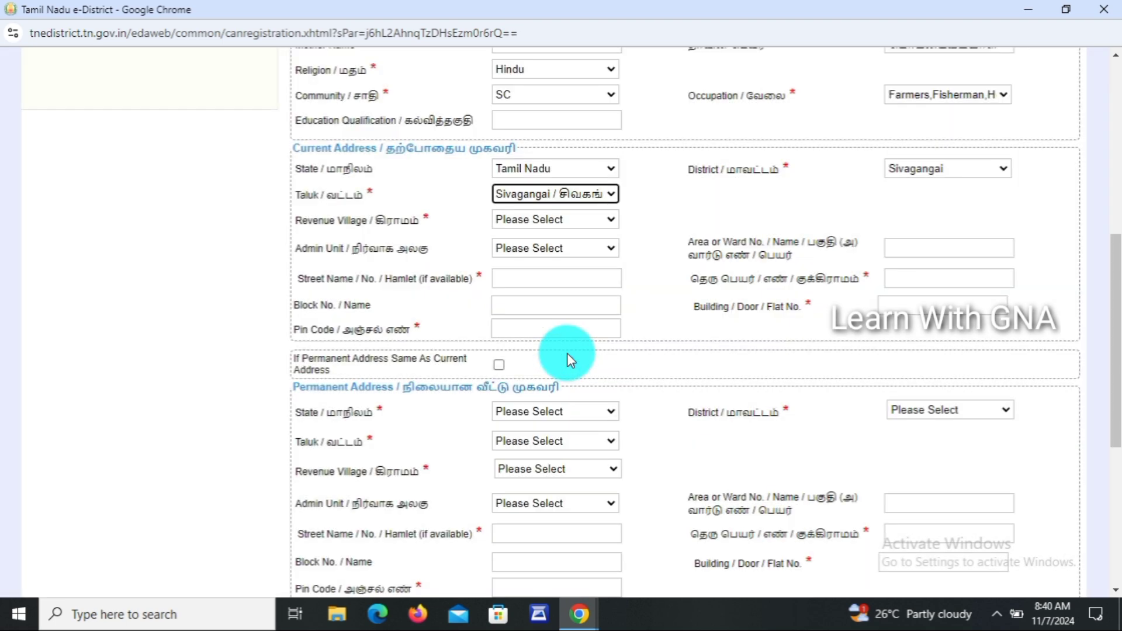
pyautogui.click(566, 220)
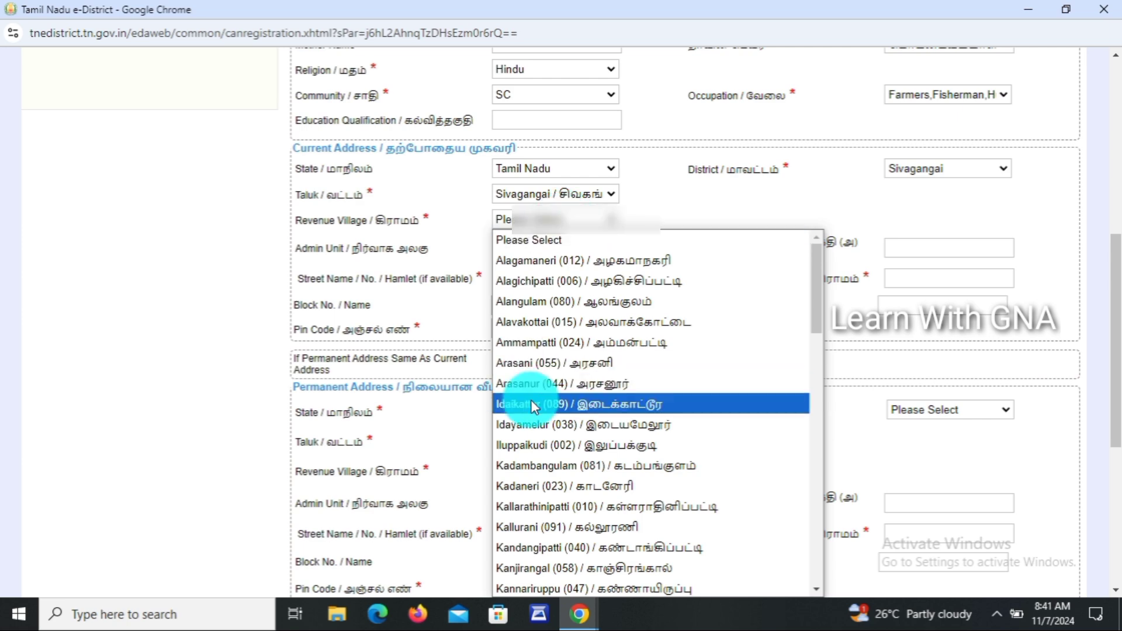
pyautogui.click(534, 383)
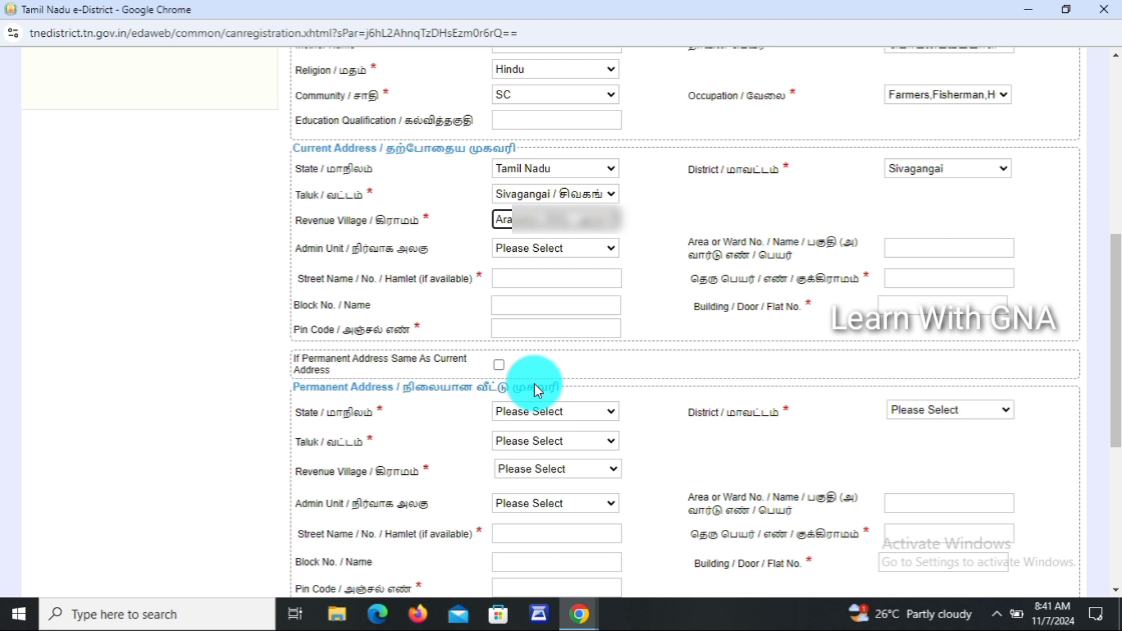
pyautogui.press('Tab')
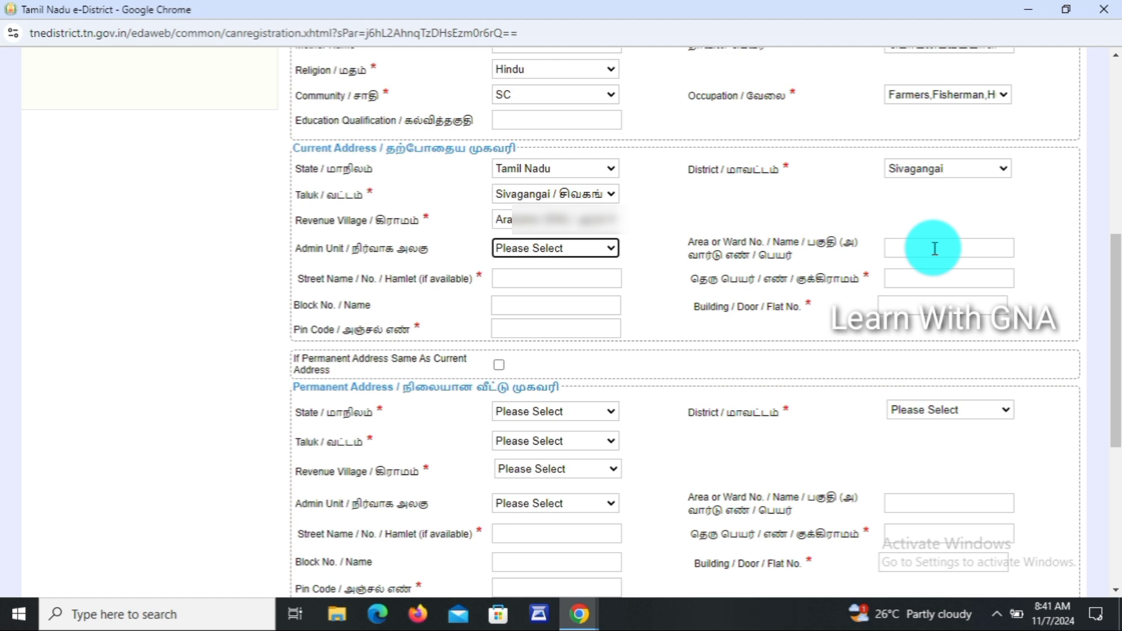
pyautogui.click(934, 249)
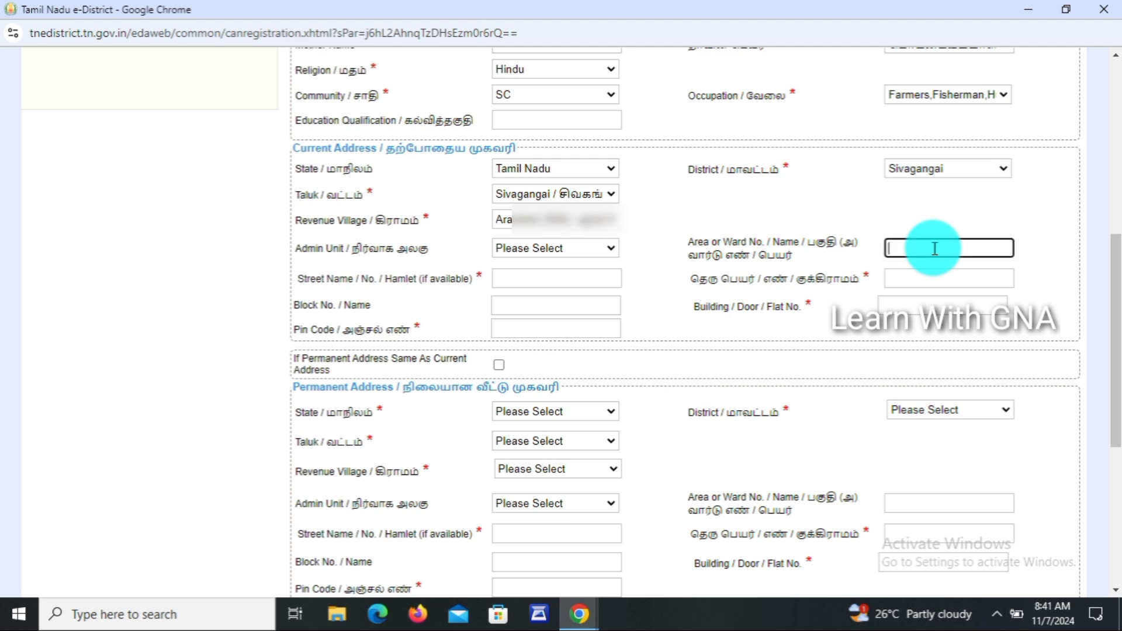
# Fill in the street name and paste its Tamil version into the Tamil street name field
pyautogui.click(530, 286)
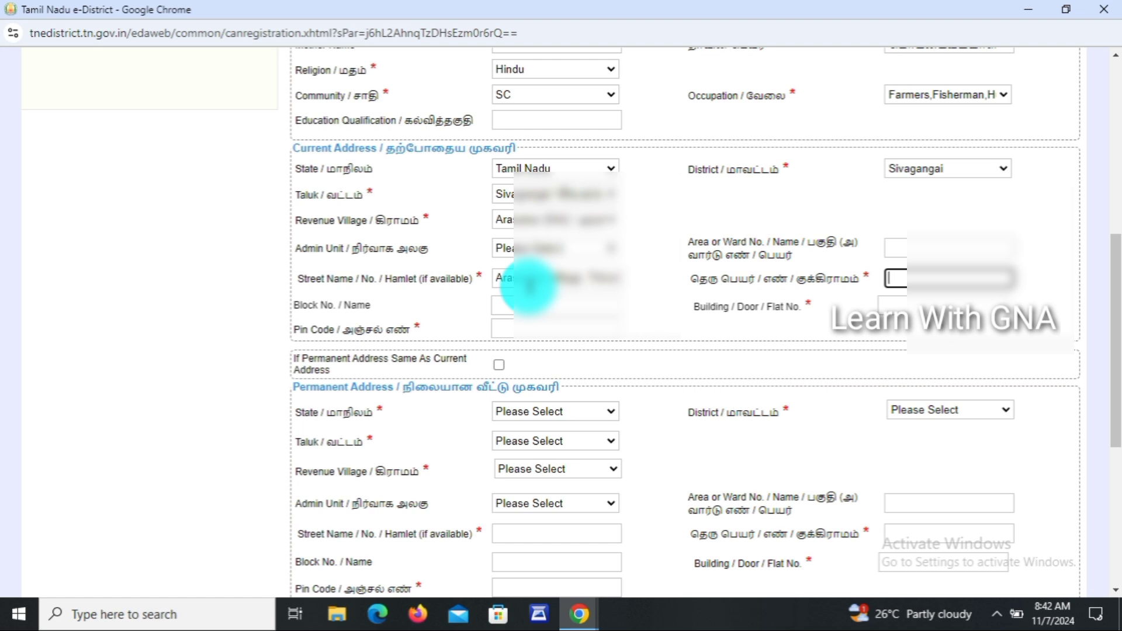
pyautogui.hotkey('ctrl', 'v')
pyautogui.click(526, 306)
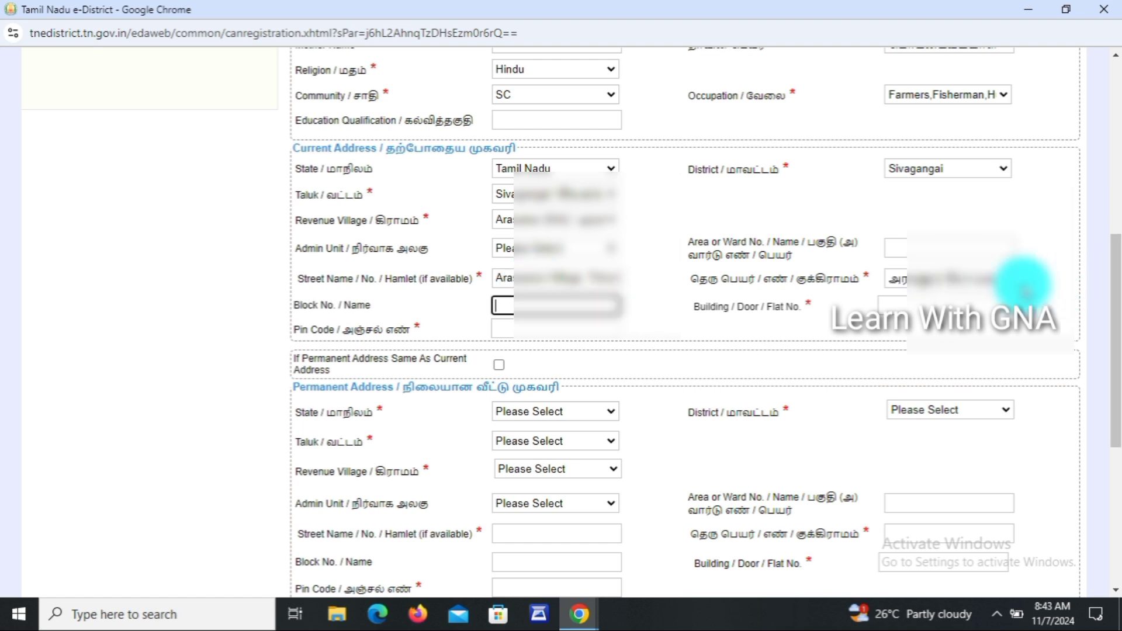
pyautogui.click(992, 275)
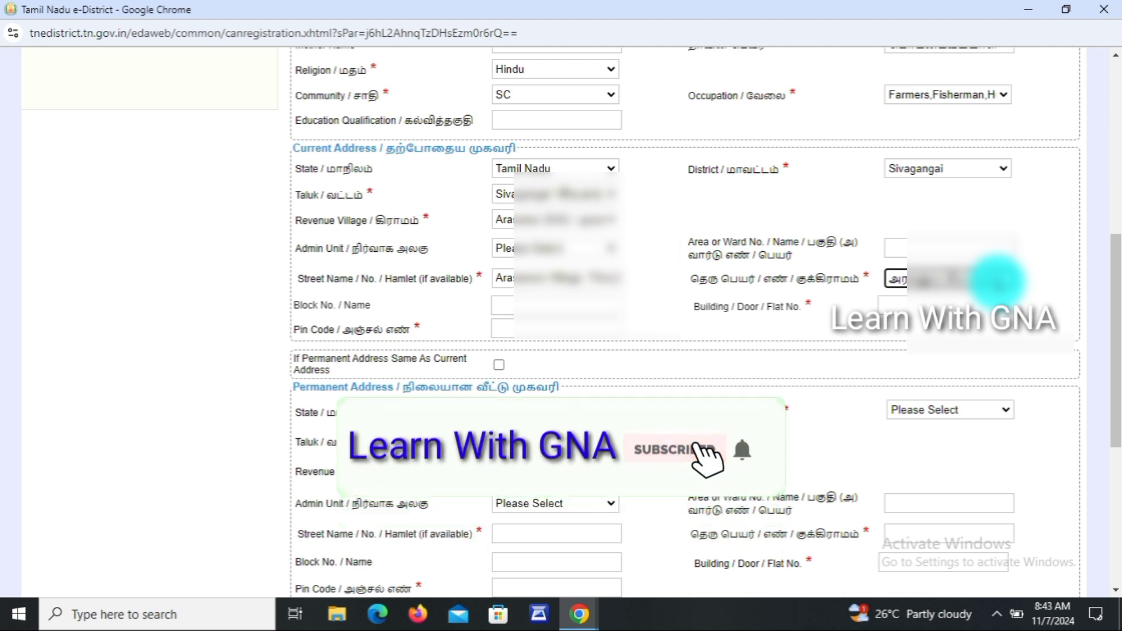
pyautogui.press('Tab')
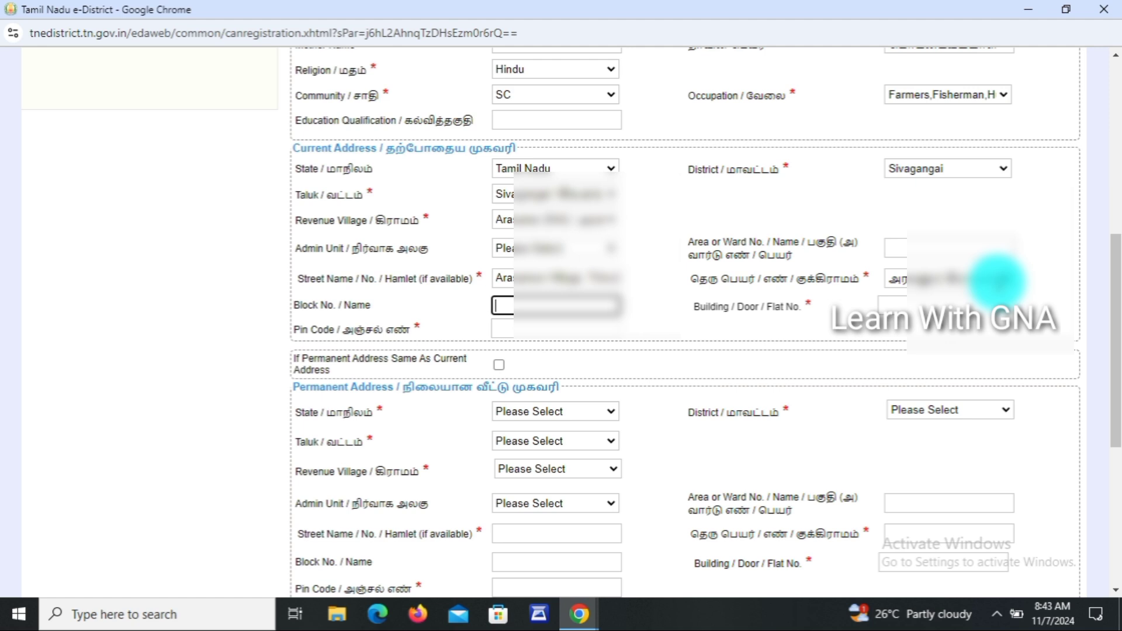
# Enter the building/door number and pin code, and mark permanent address same as current
pyautogui.click(895, 305)
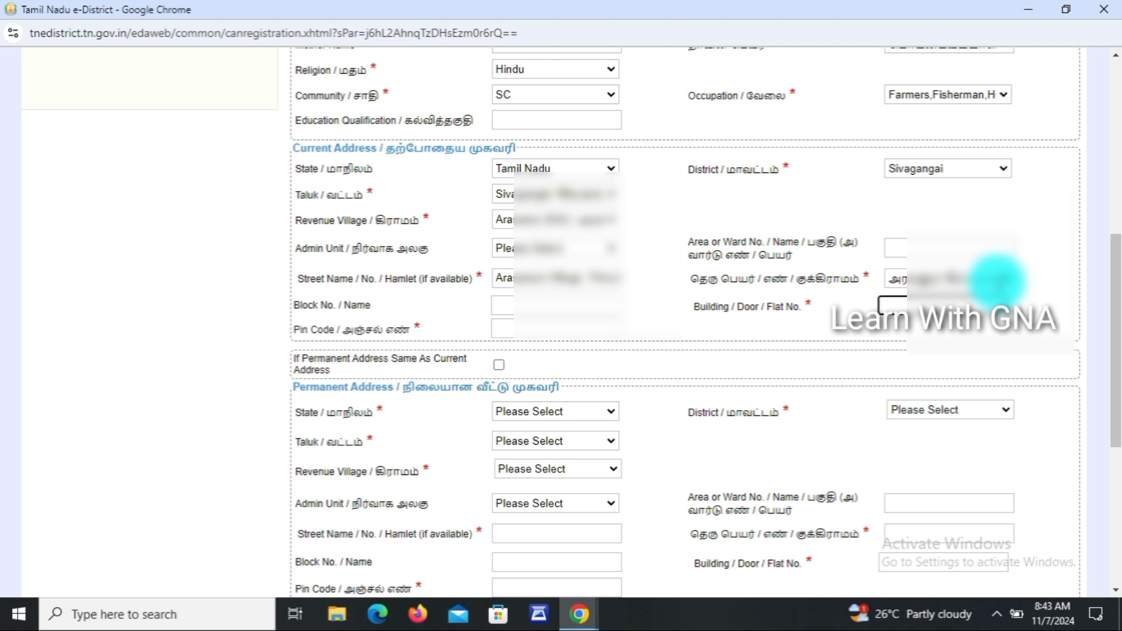
pyautogui.press('Tab')
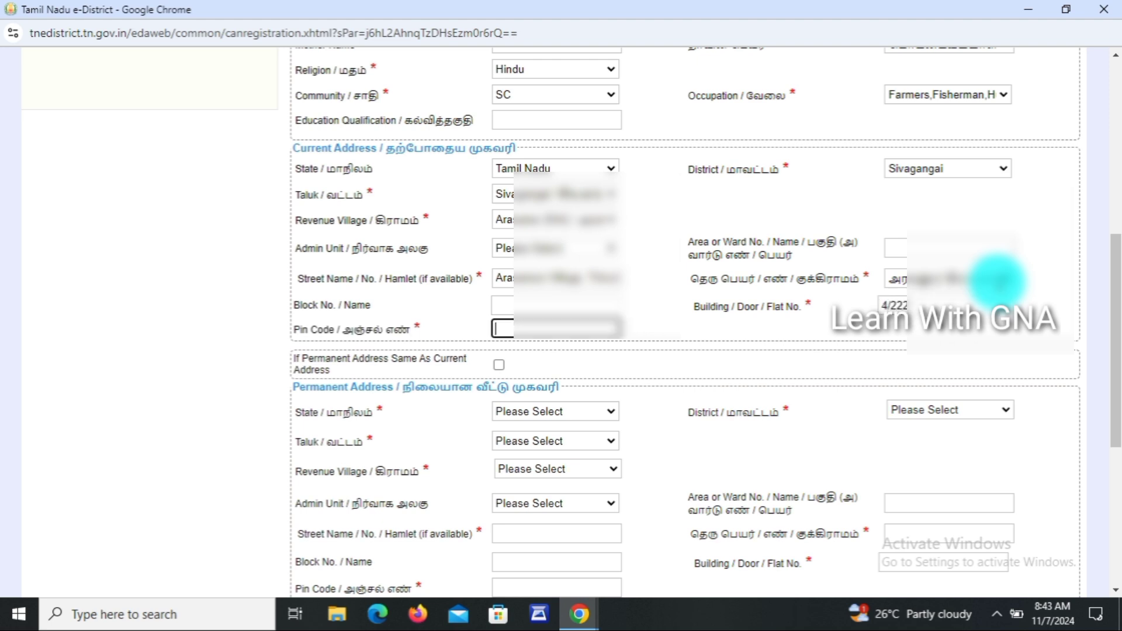
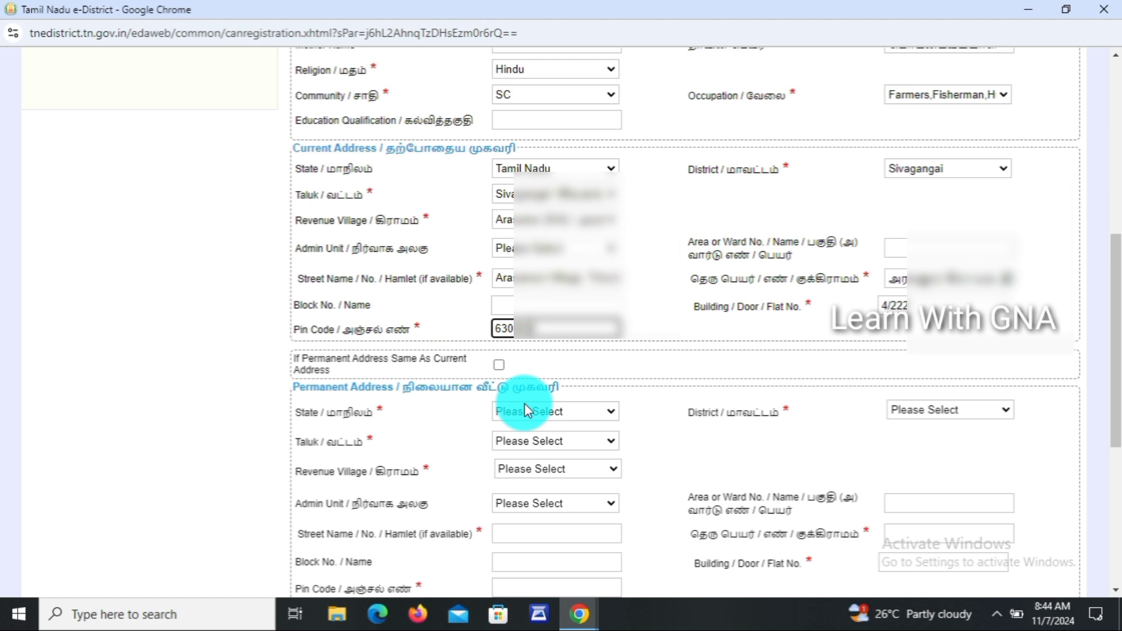
pyautogui.click(498, 366)
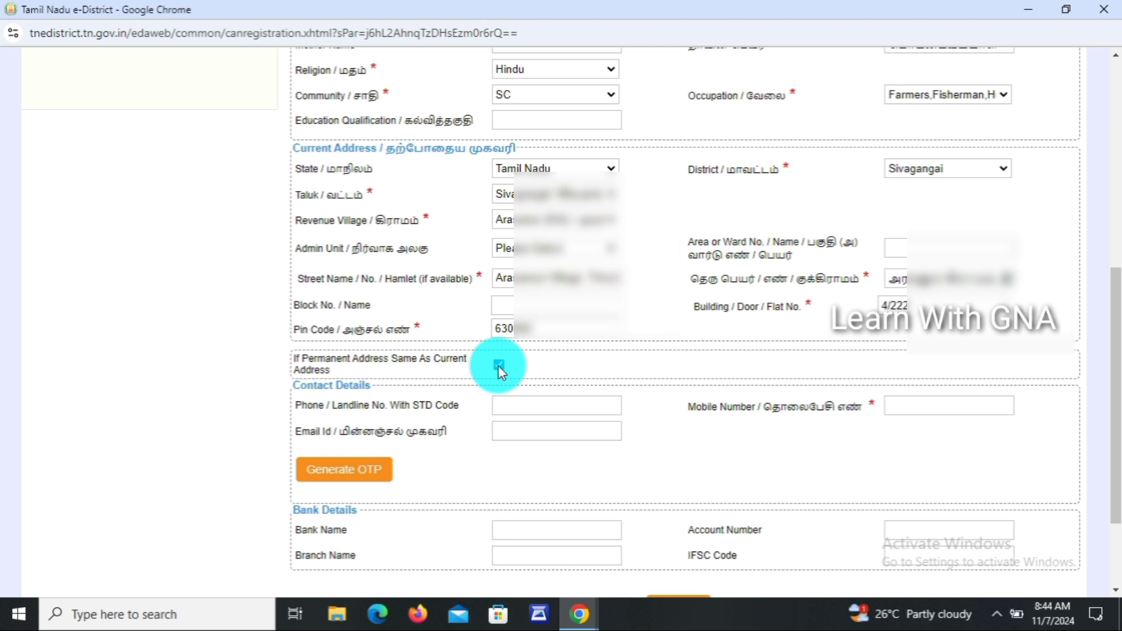
# Keep permanent address same as current, enter the mobile number and request an OTP
pyautogui.click(499, 366)
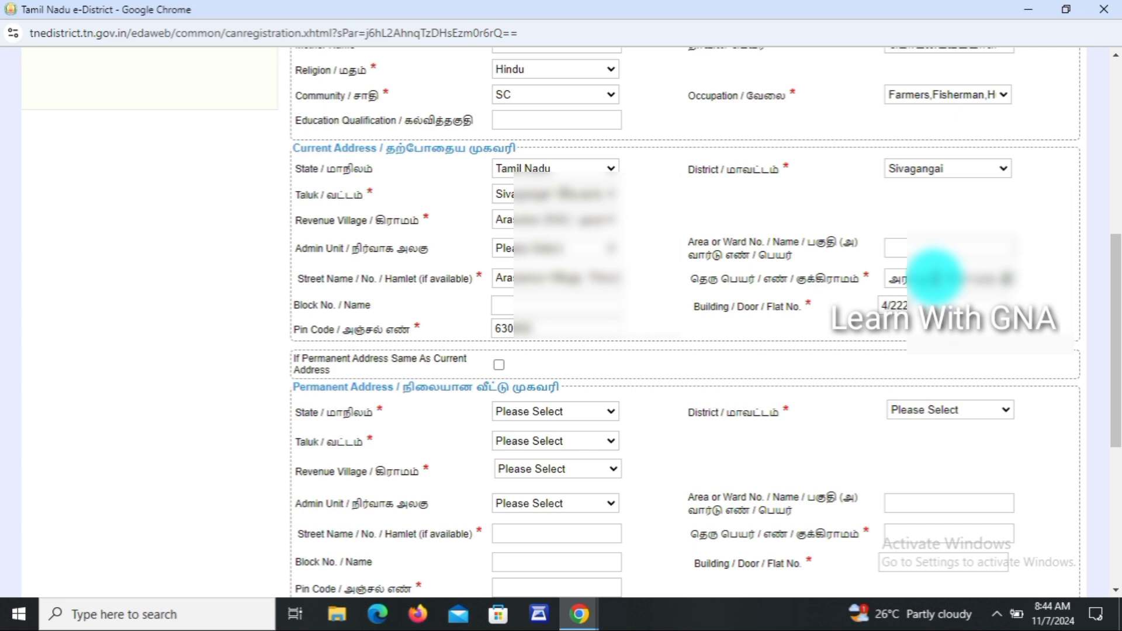
pyautogui.click(499, 365)
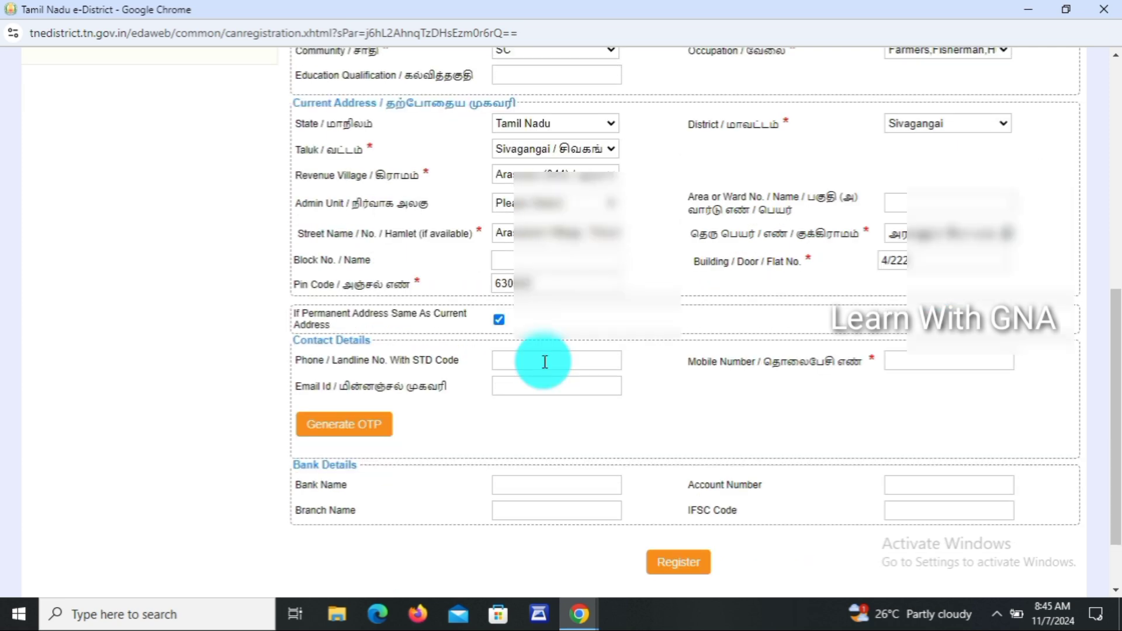
pyautogui.click(914, 360)
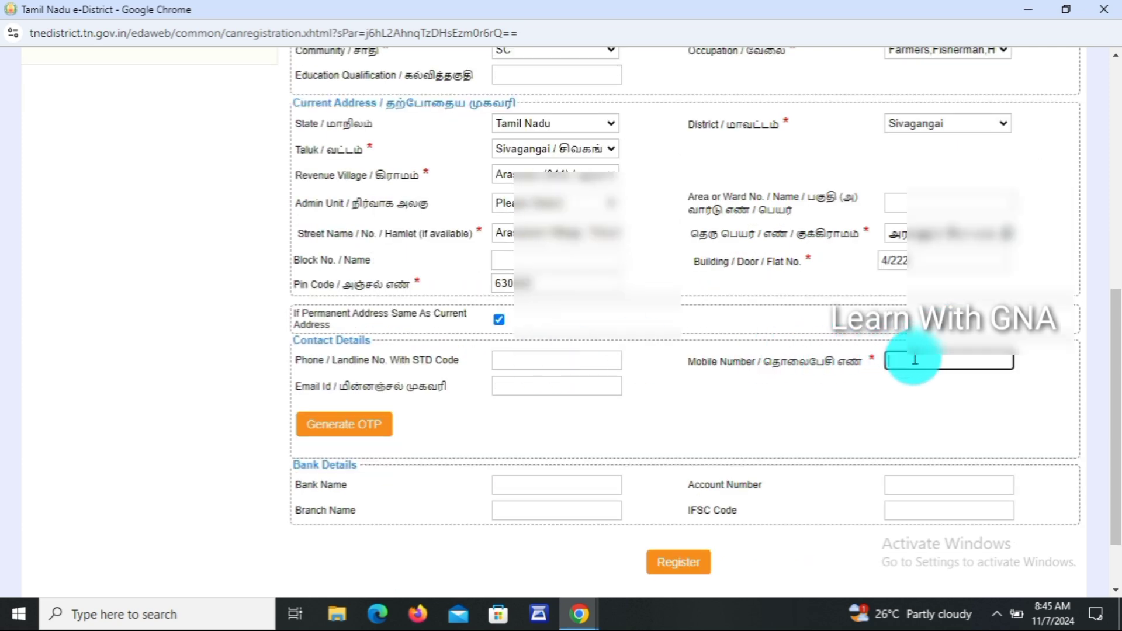
pyautogui.write('97')
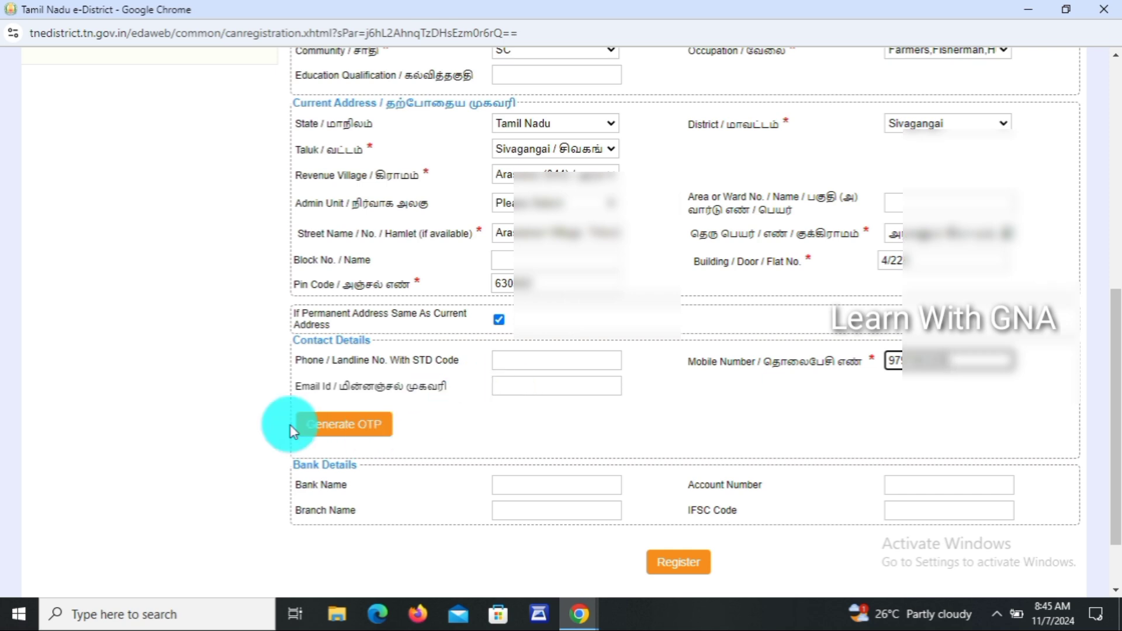
pyautogui.click(330, 429)
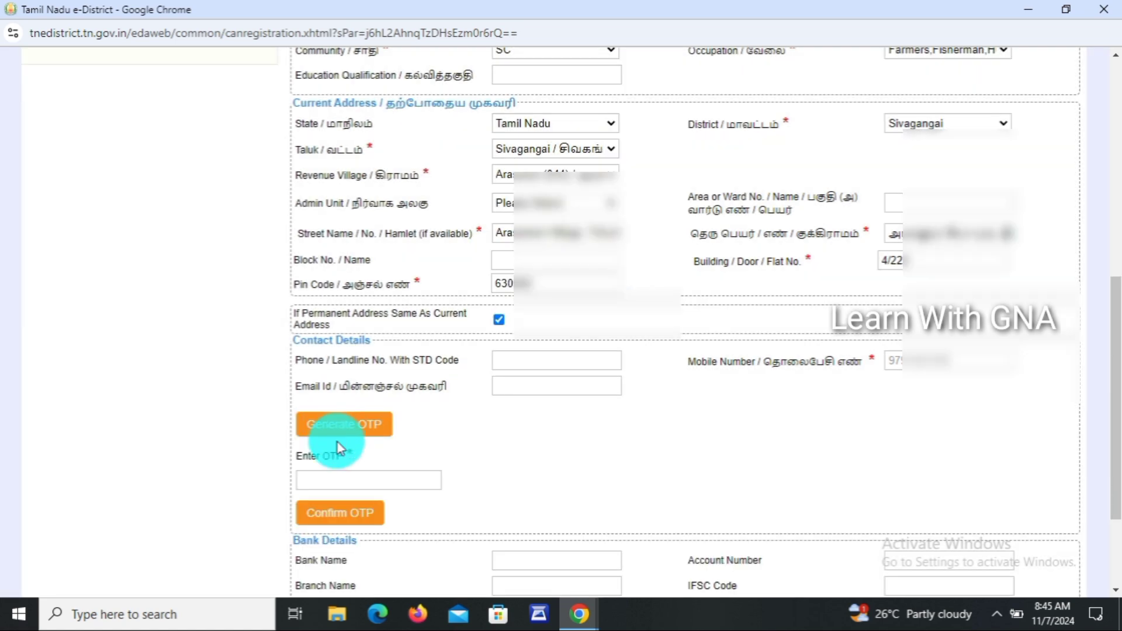
# Enter the received one-time code and confirm it
pyautogui.click(327, 480)
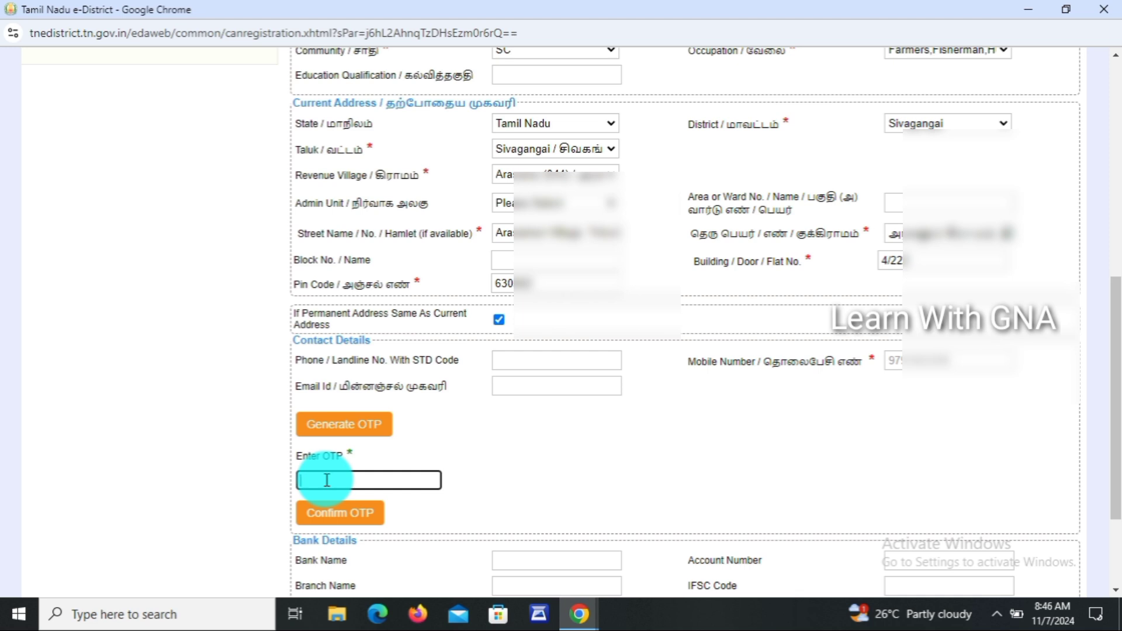
pyautogui.click(331, 517)
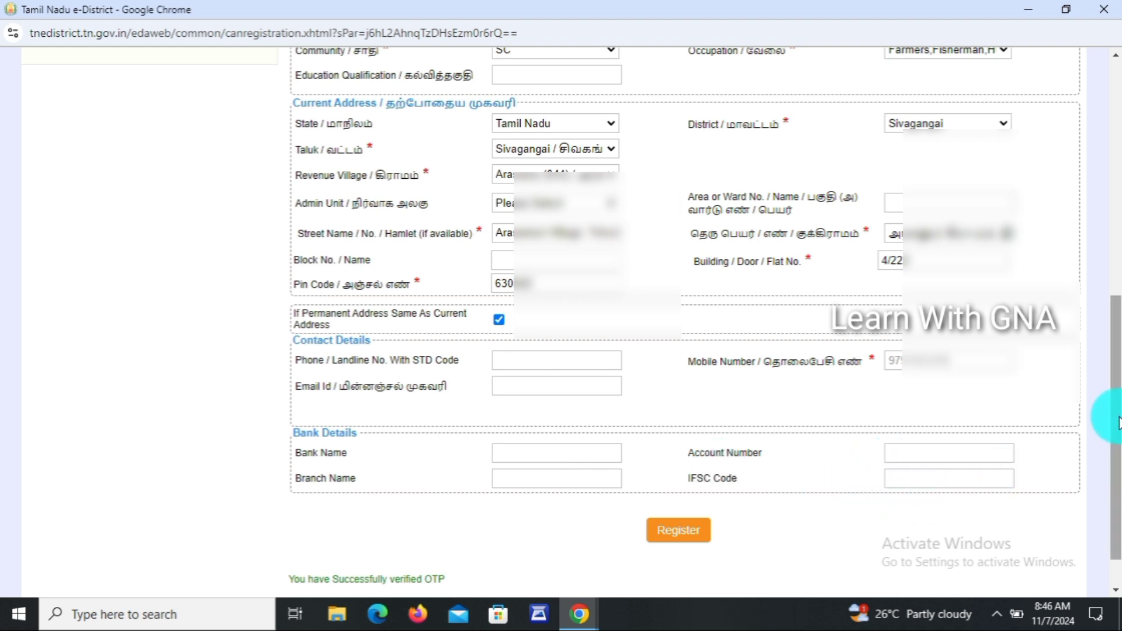
# Register the CAN form, accept the confirmation, and select the newly issued CAN number
pyautogui.moveTo(1118, 421); pyautogui.dragTo(1112, 492)
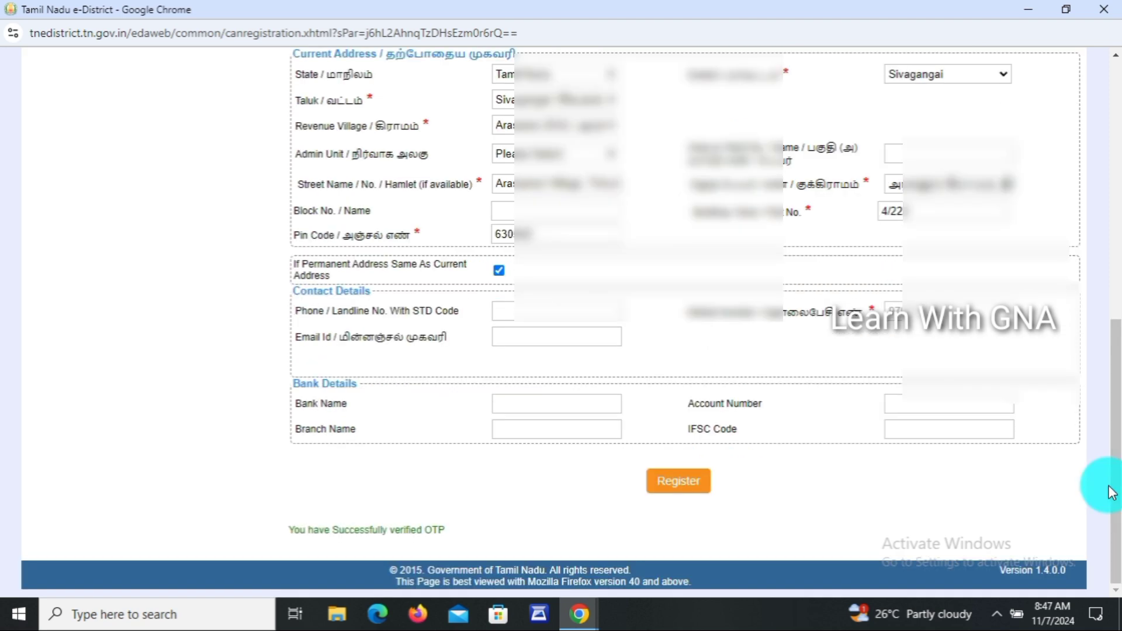
pyautogui.click(674, 483)
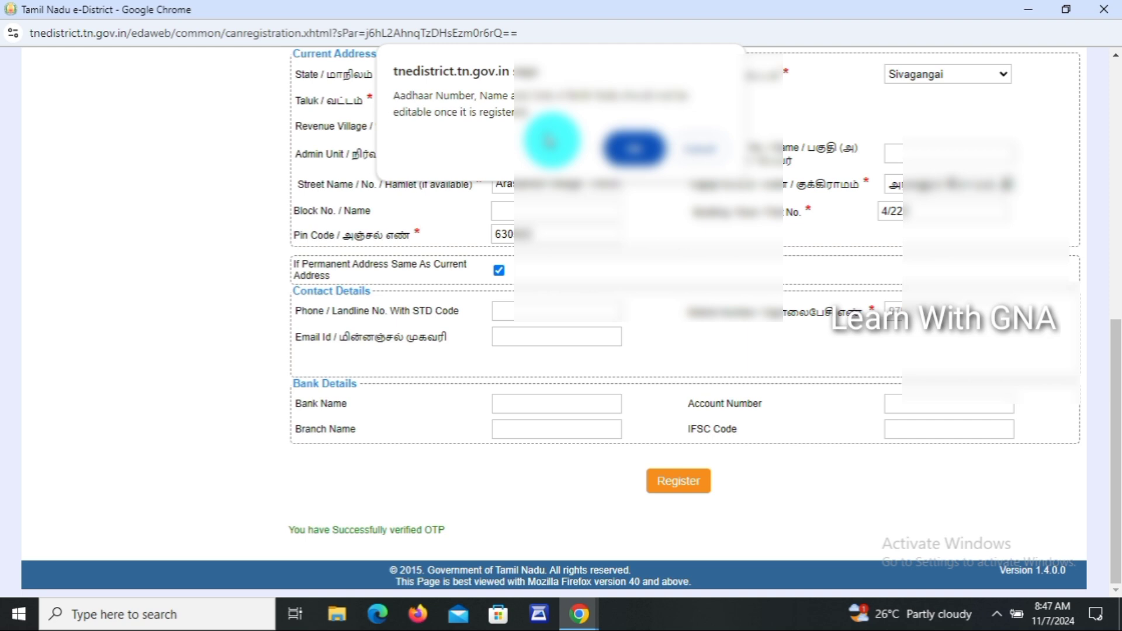
pyautogui.click(635, 148)
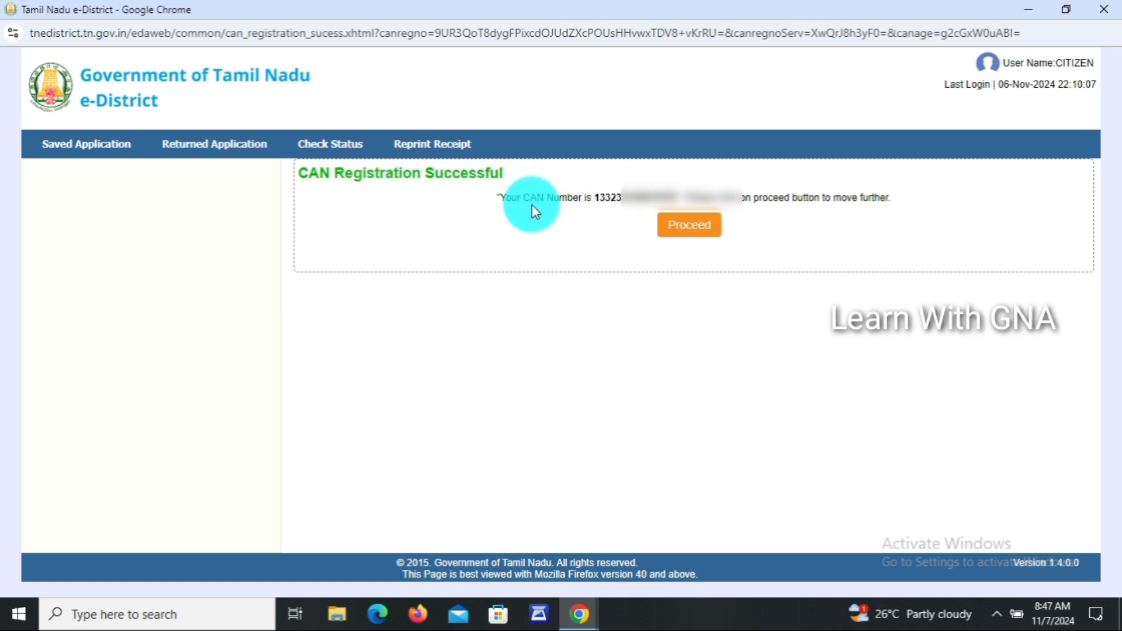
pyautogui.moveTo(593, 198); pyautogui.dragTo(617, 198)
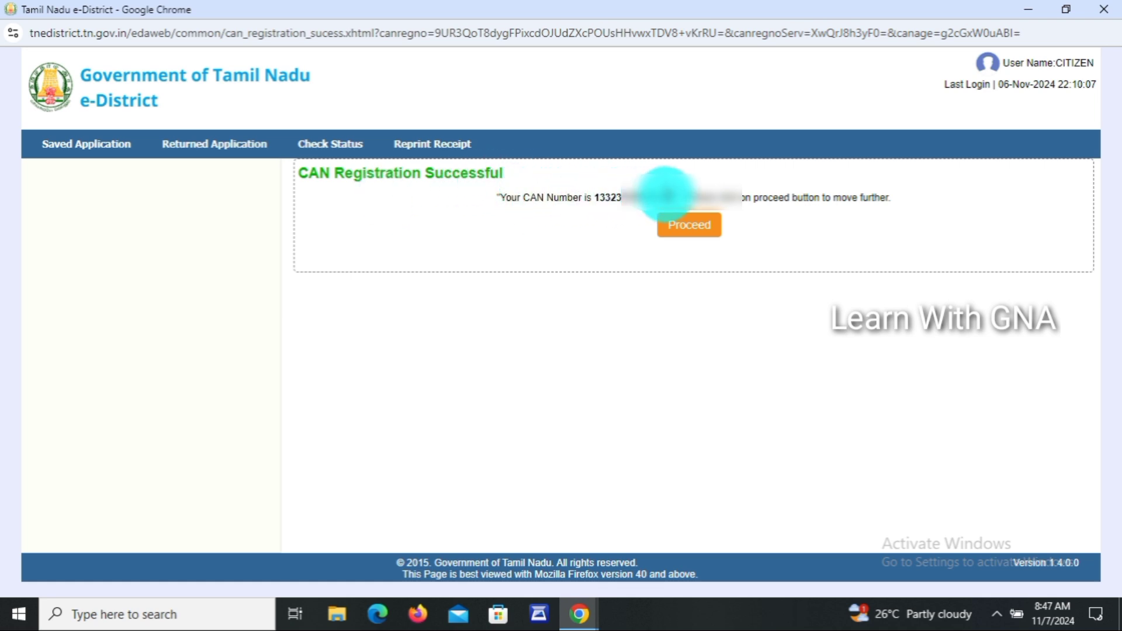